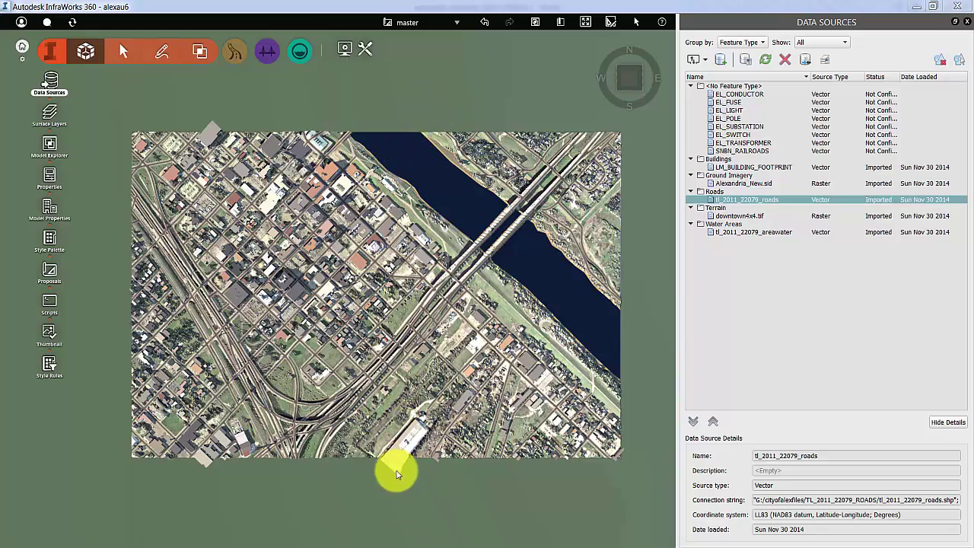
Examine the downtown buildings and terrain of the city model up close in a tilted perspective view
middle_drag(360, 480, 362, 380)
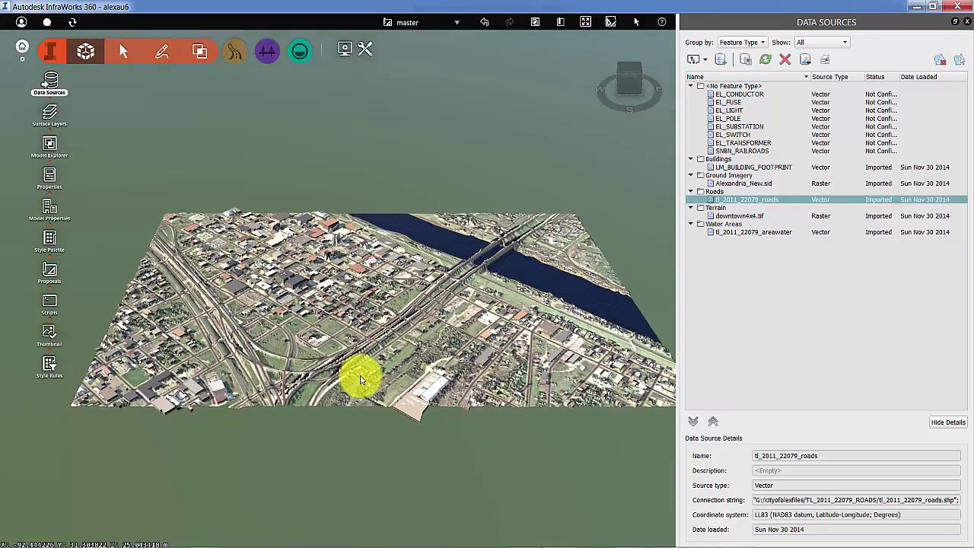
scroll(328, 262, up, 10)
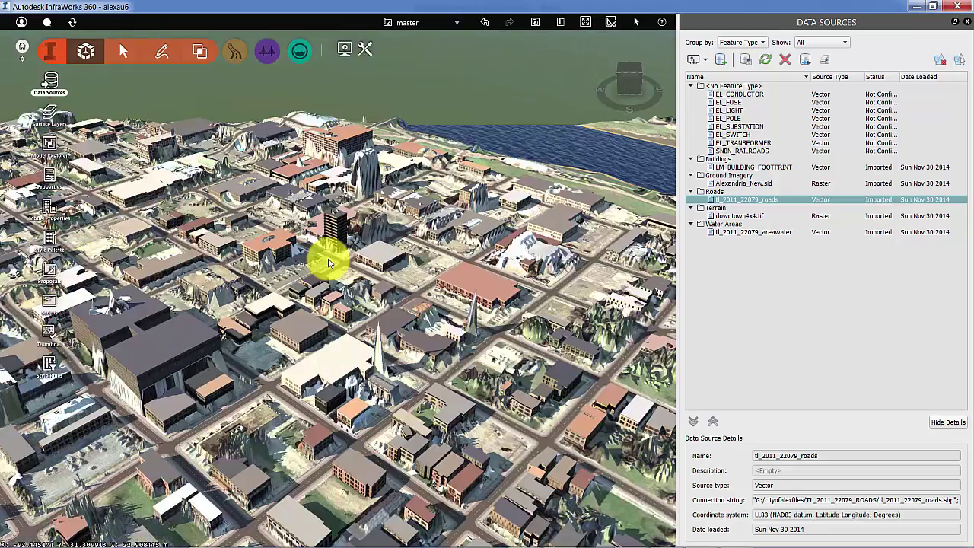
scroll(328, 261, up, 3)
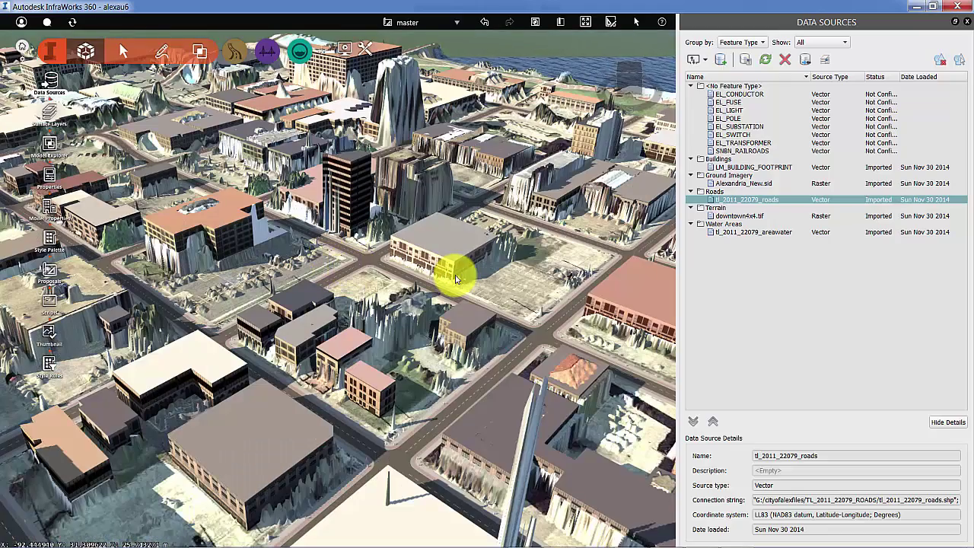
scroll(452, 282, down, 4)
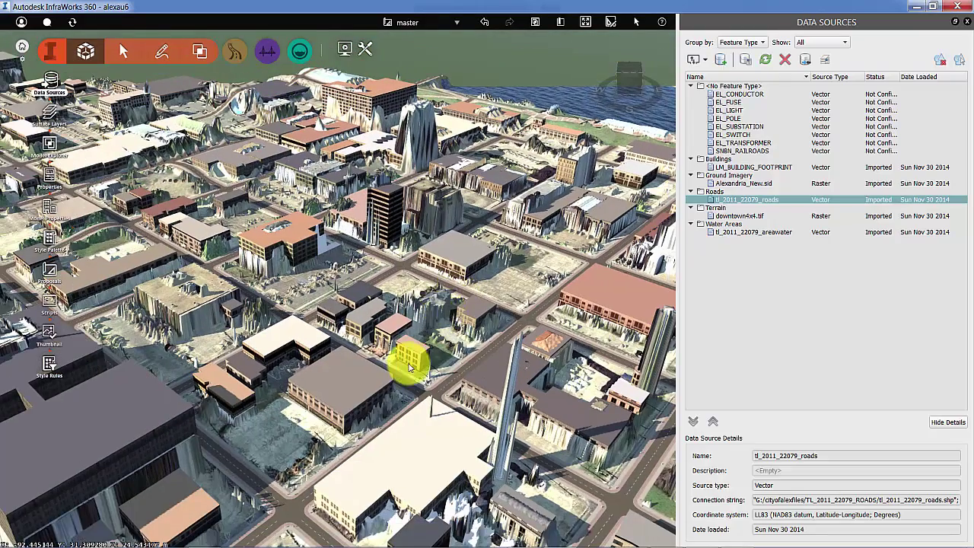
mouse_move(406, 385)
shift+middle_down()
mouse_move(406, 413)
mouse_move(402, 398)
shift+middle_up()
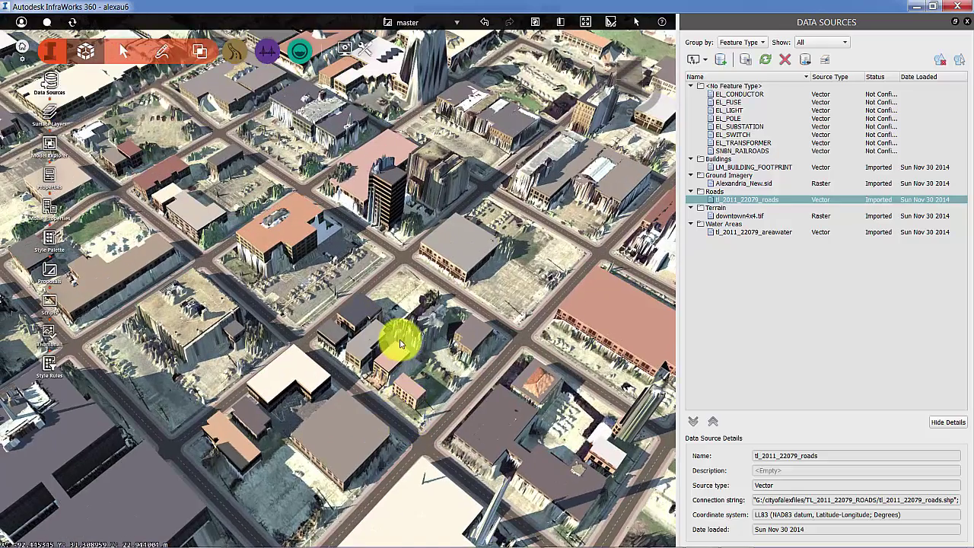
scroll(401, 344, down, 2)
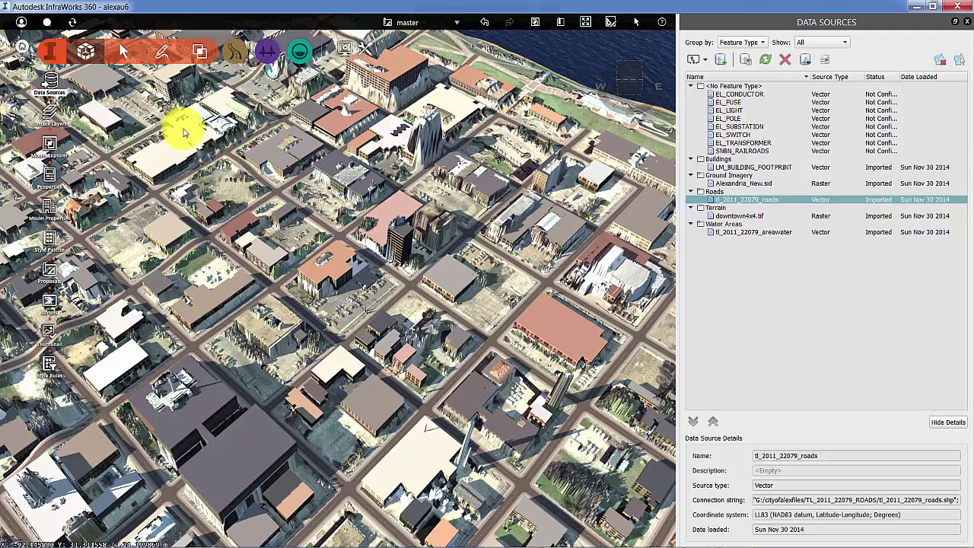
Import the style catalog Utilities.styles.json from the cityofalexfiles AUD Blocks folder into the 3D Model styles
click(48, 239)
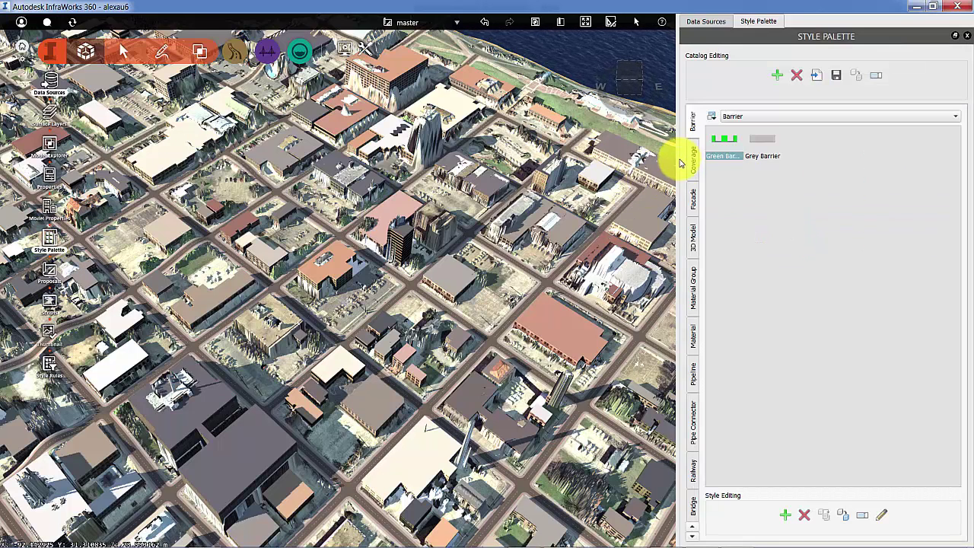
click(694, 244)
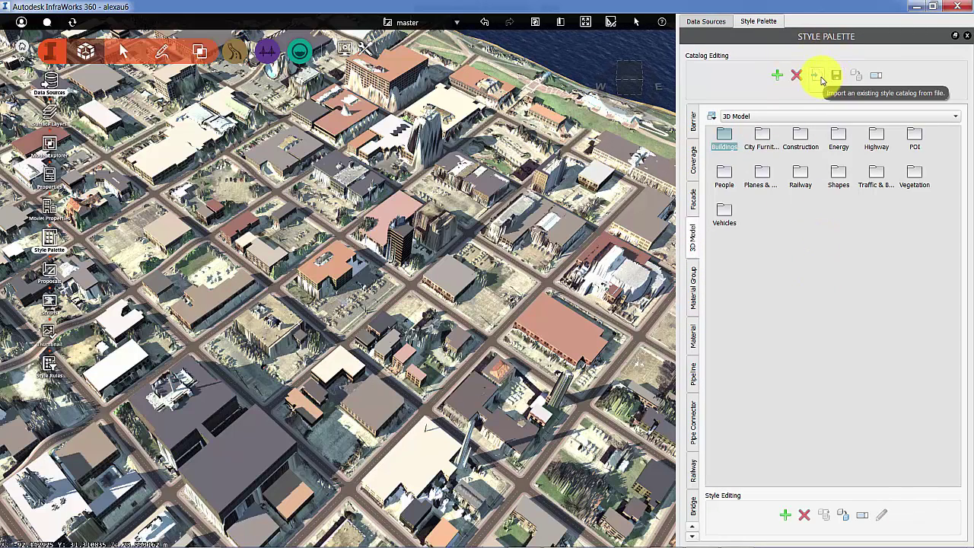
click(816, 75)
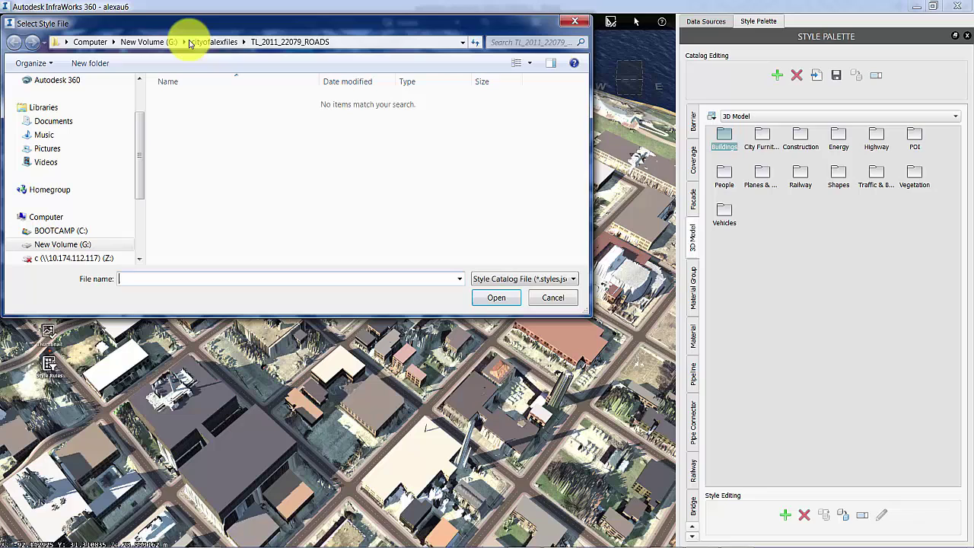
click(196, 41)
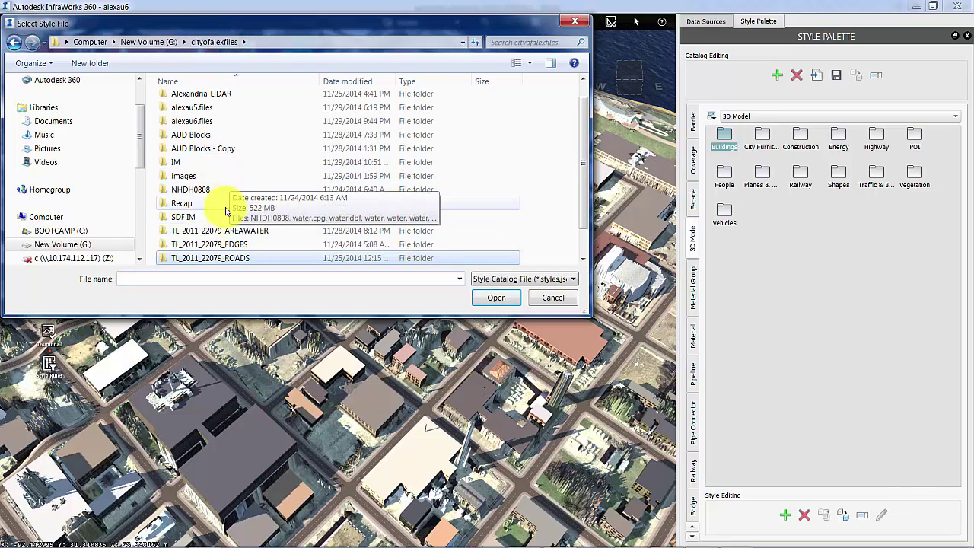
double_click(195, 134)
drag(586, 162, 587, 239)
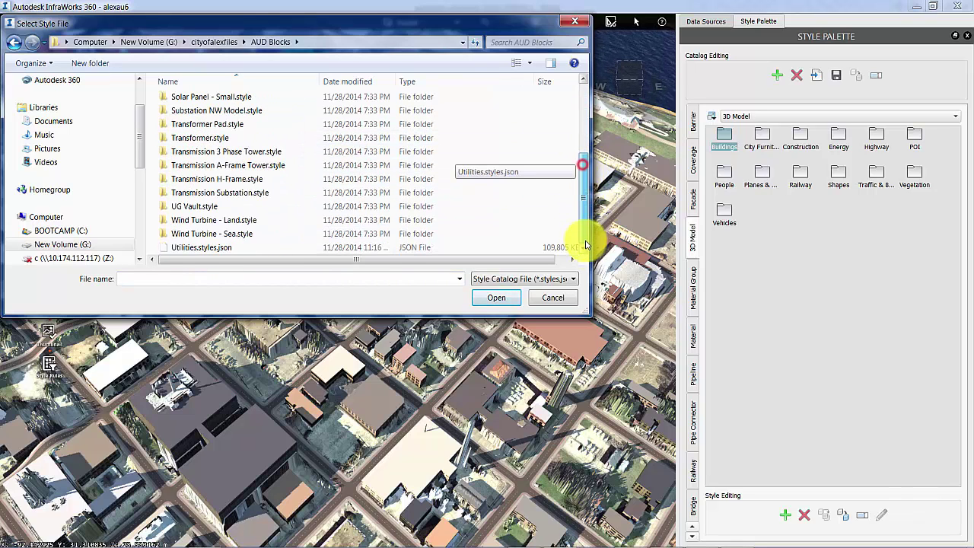
click(191, 249)
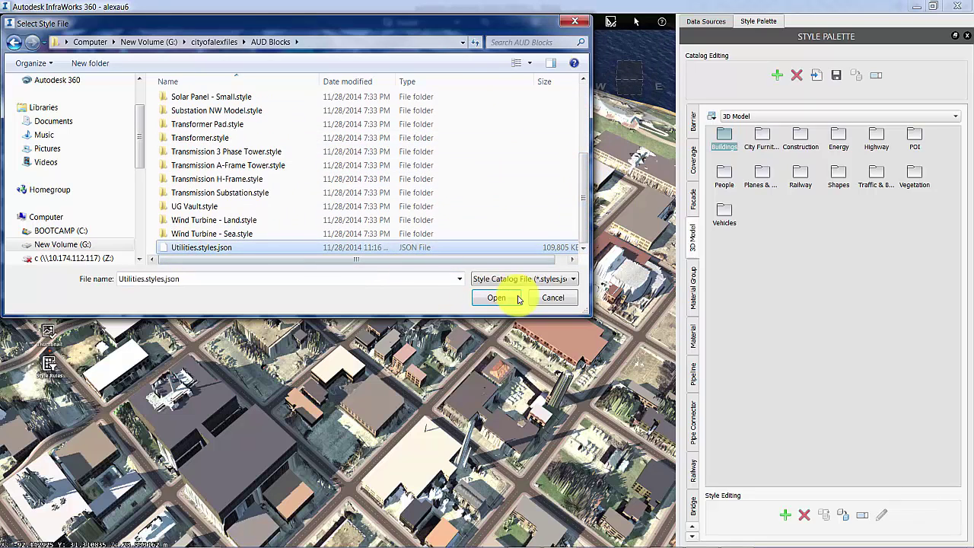
click(492, 301)
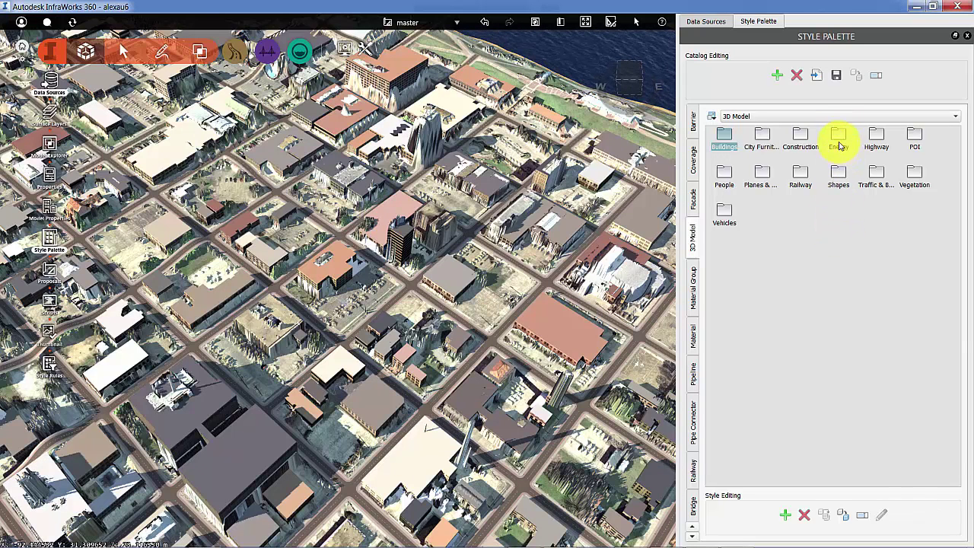
Open the imported Utilities catalog and look over its 3D model styles
click(834, 290)
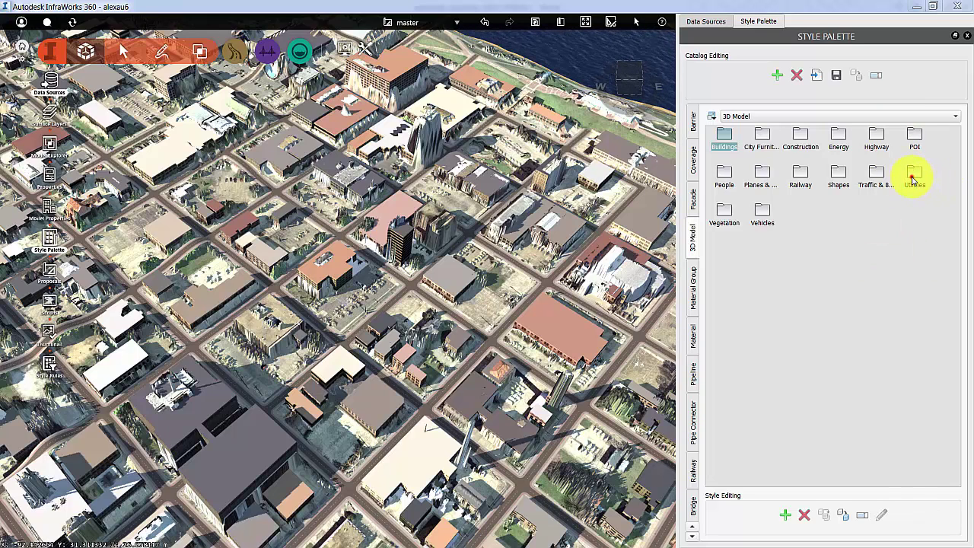
double_click(913, 180)
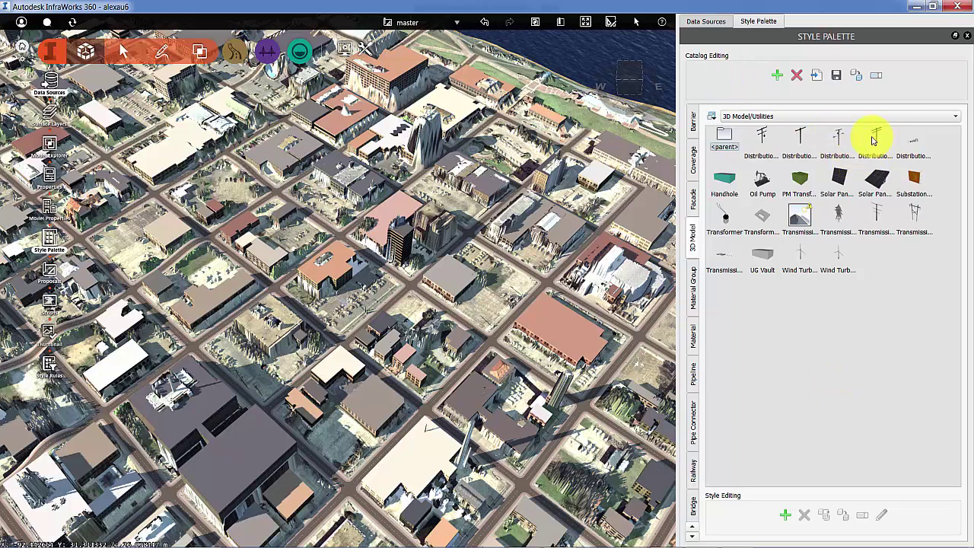
mouse_move(764, 133)
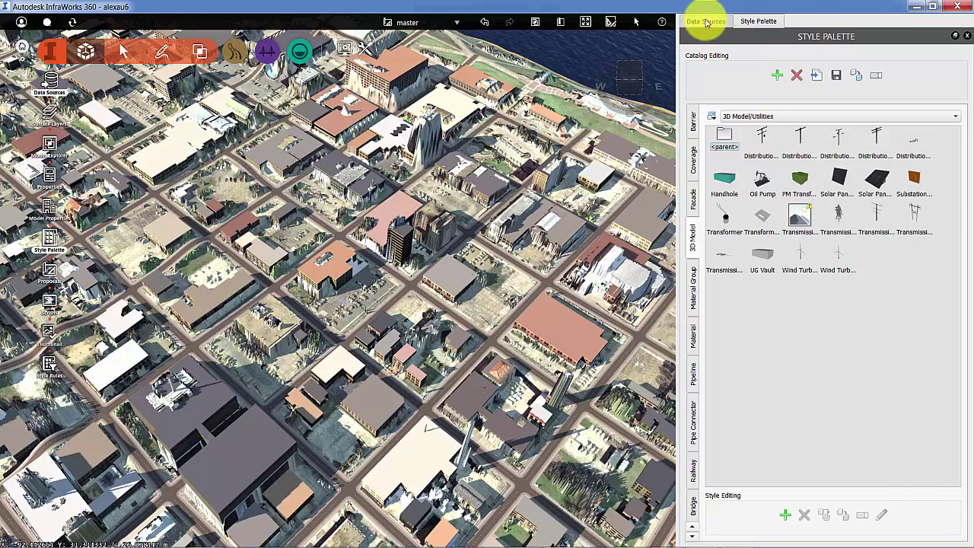
Open the configuration of the EL_POLE data source and set its type to Pipeline Connectors
click(706, 21)
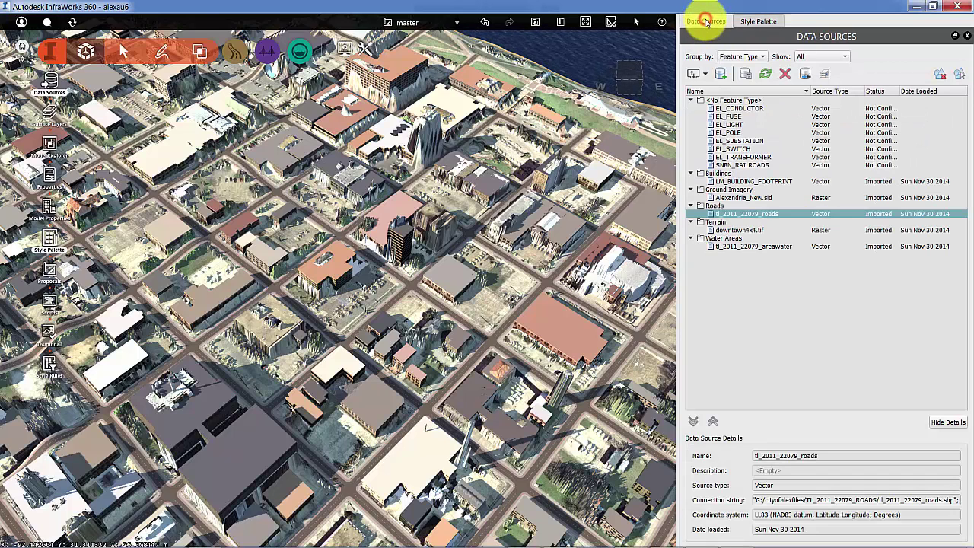
double_click(732, 135)
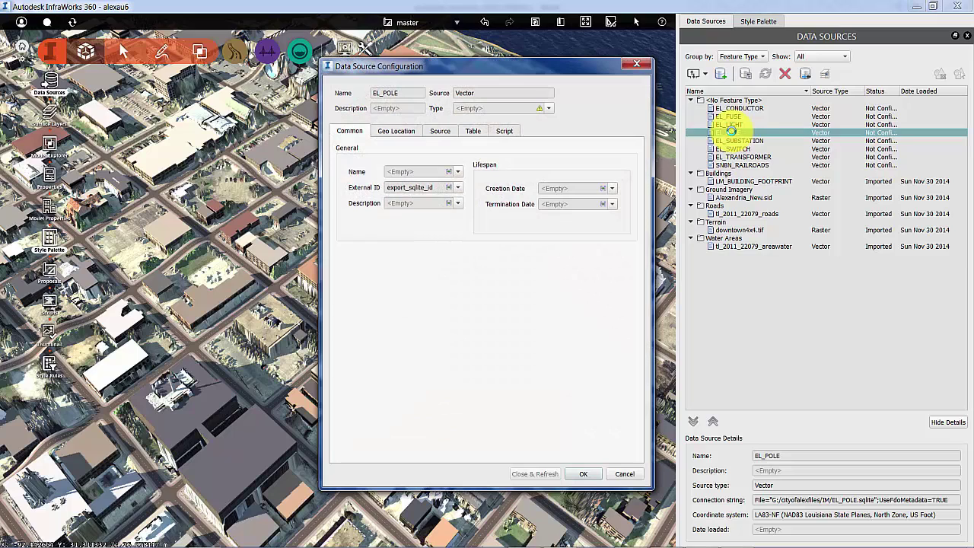
click(545, 108)
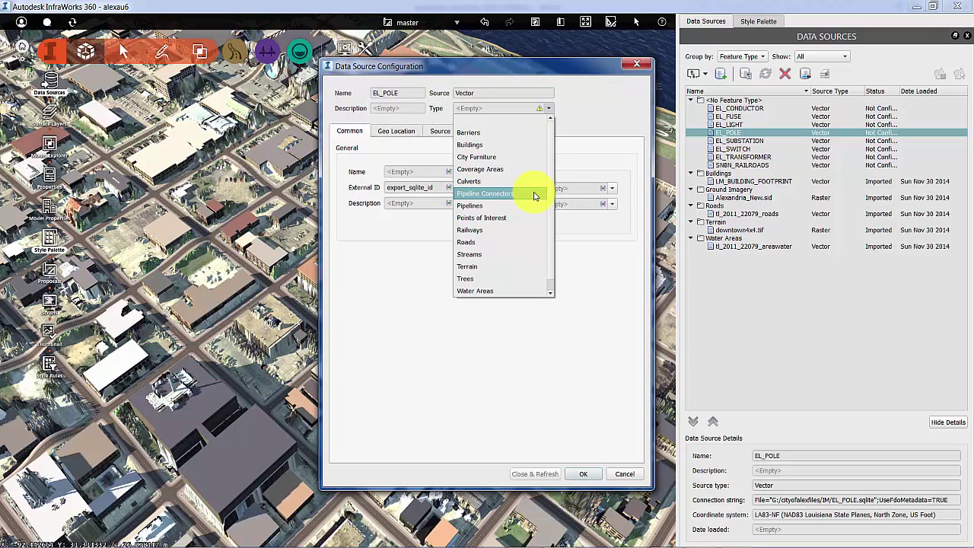
click(424, 305)
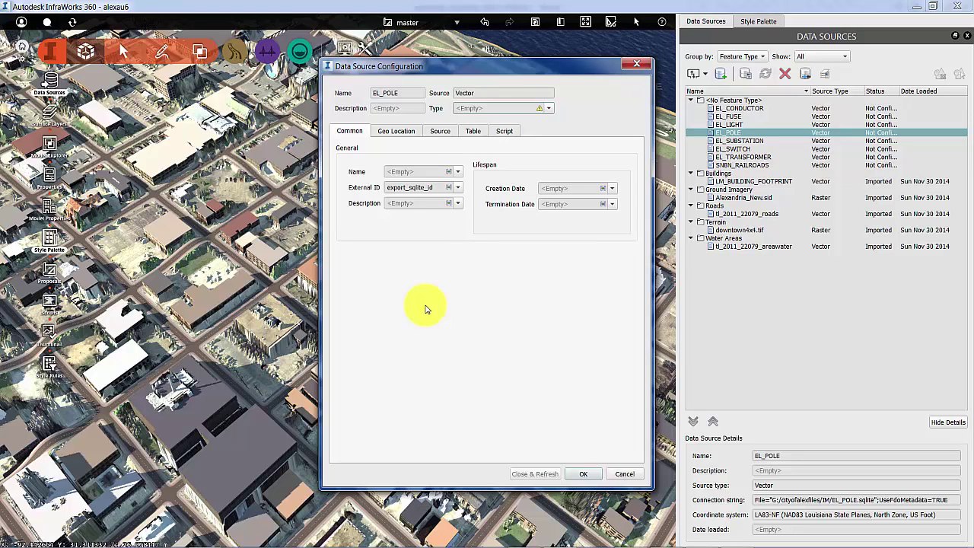
click(548, 108)
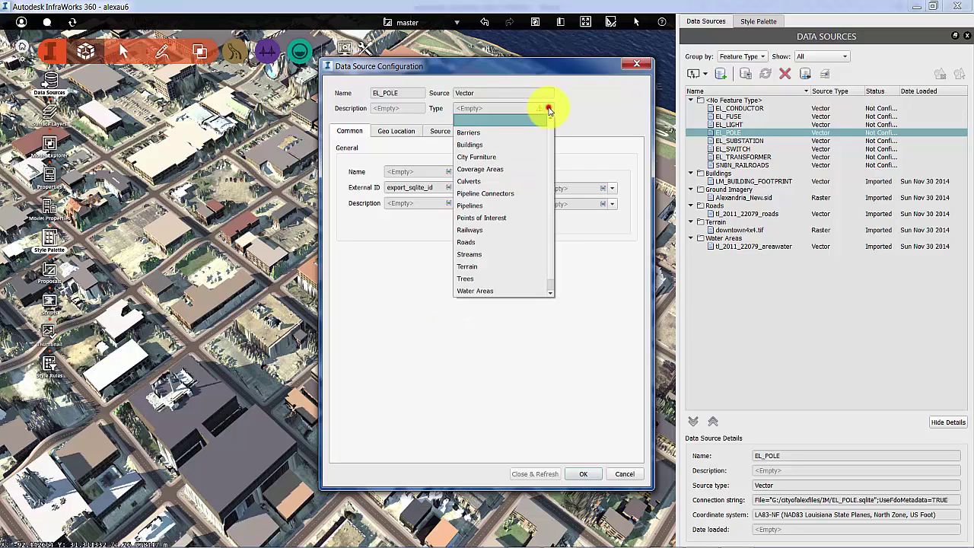
click(506, 195)
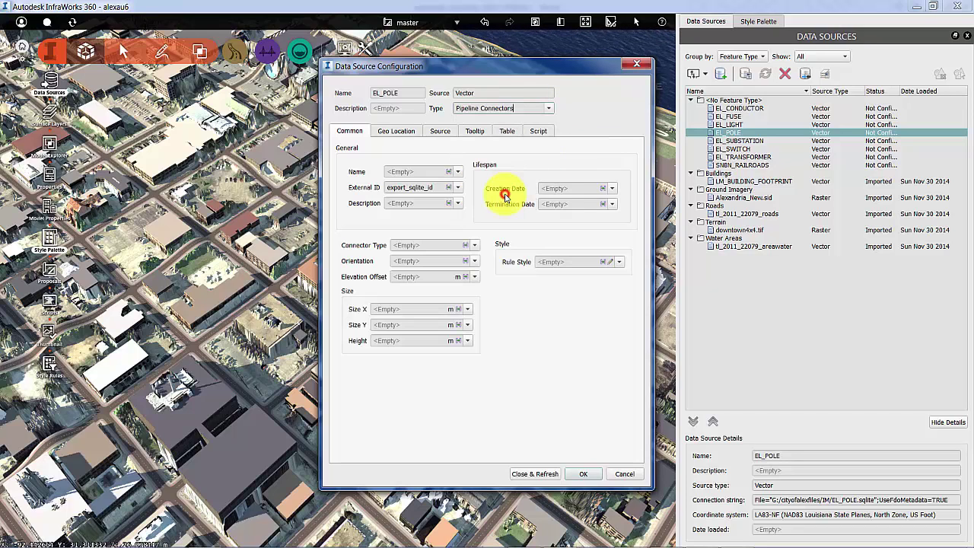
Assign the Multi-Line Pole Wood 3D model from the Utilities catalog as the rule style for EL_POLE
click(609, 264)
click(395, 257)
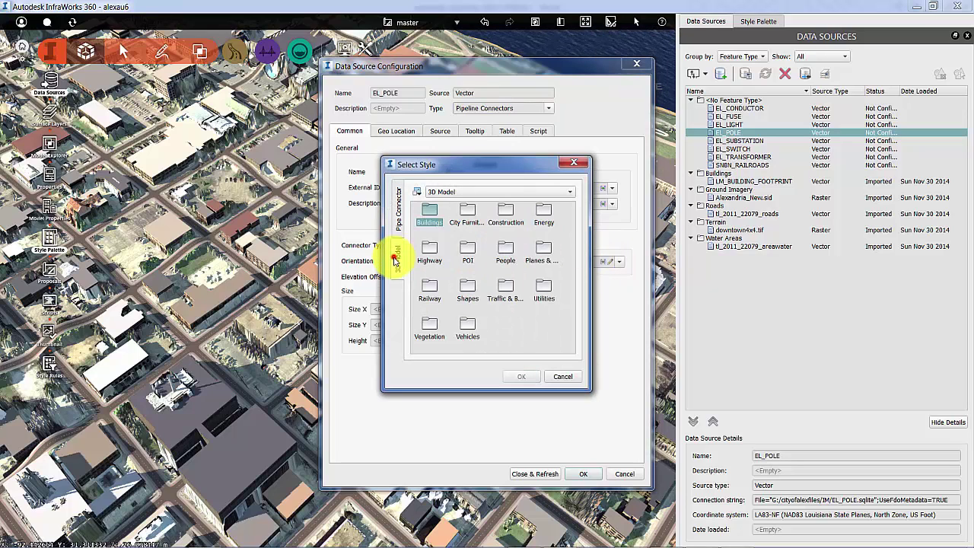
click(539, 297)
double_click(539, 298)
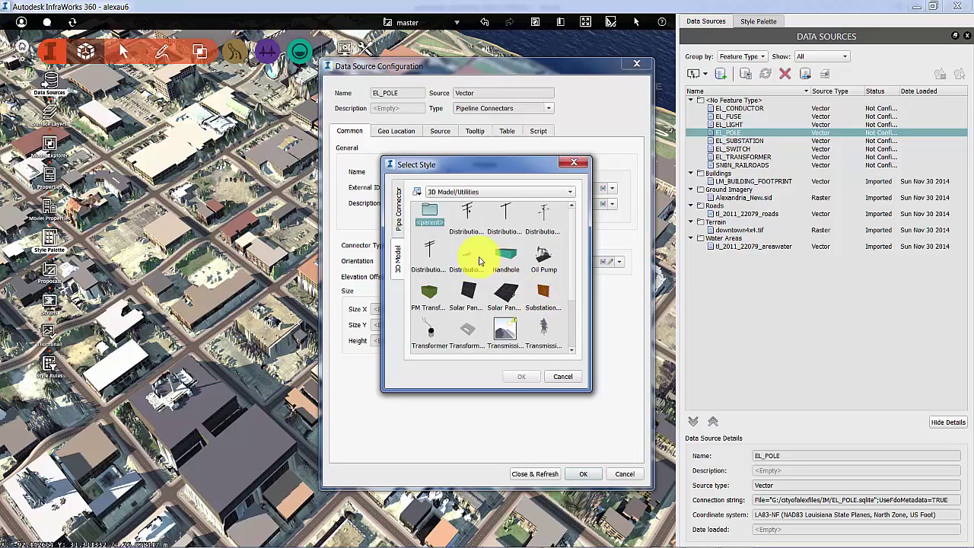
click(428, 259)
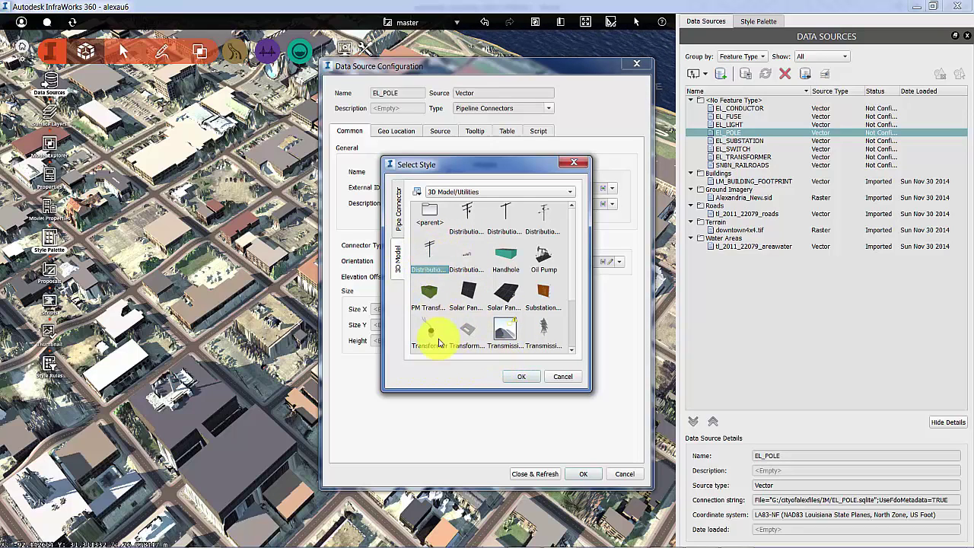
click(521, 377)
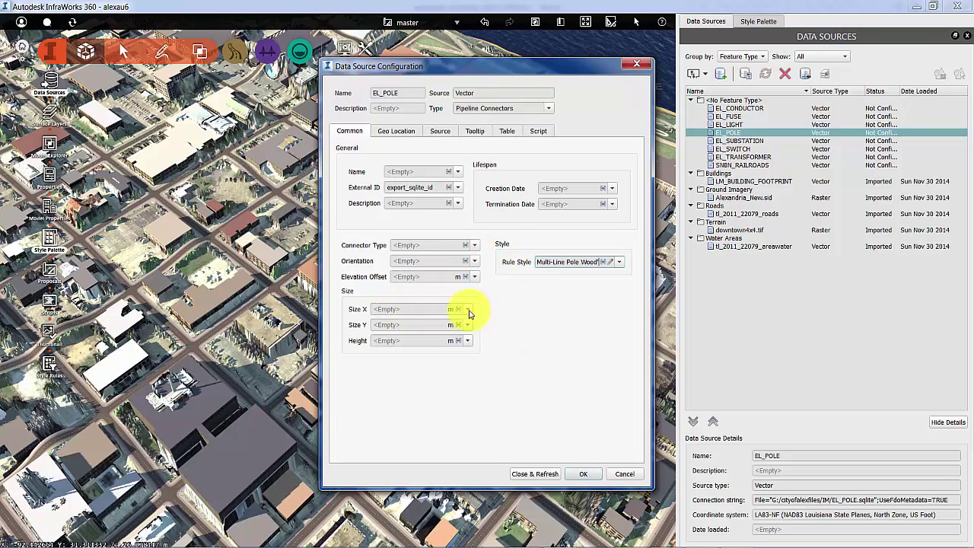
Look through the EL_POLE attributes that can be mapped to Size X, without choosing one
click(468, 309)
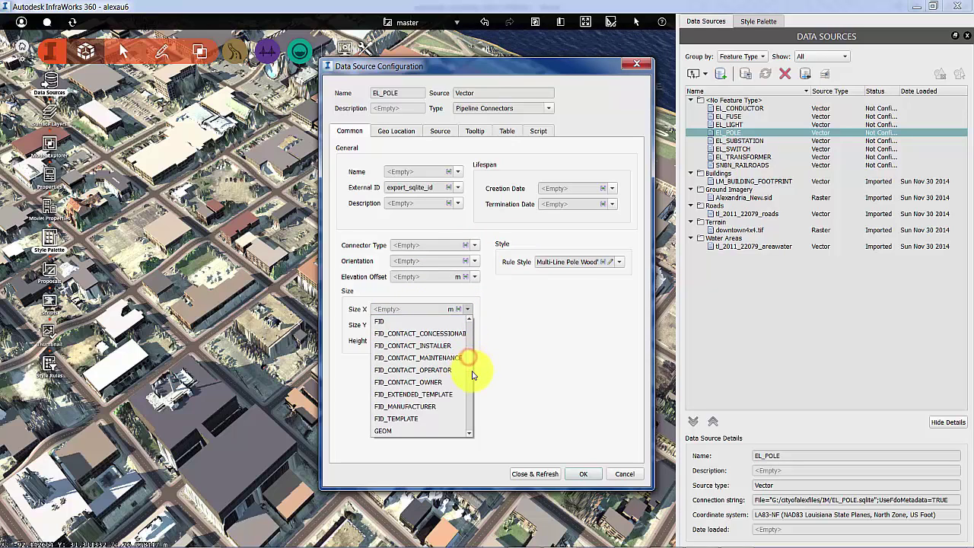
scroll(469, 350, up, 4)
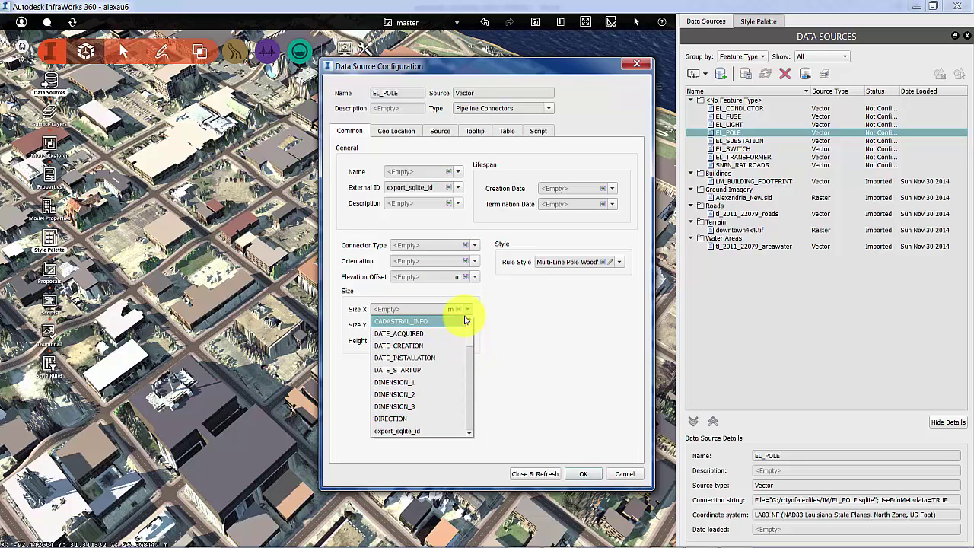
scroll(464, 342, down, 10)
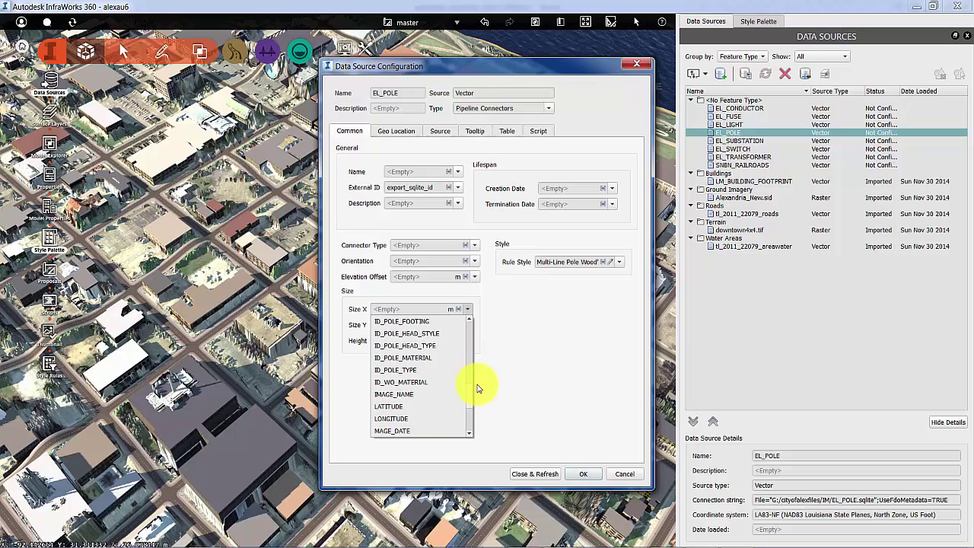
scroll(477, 393, down, 3)
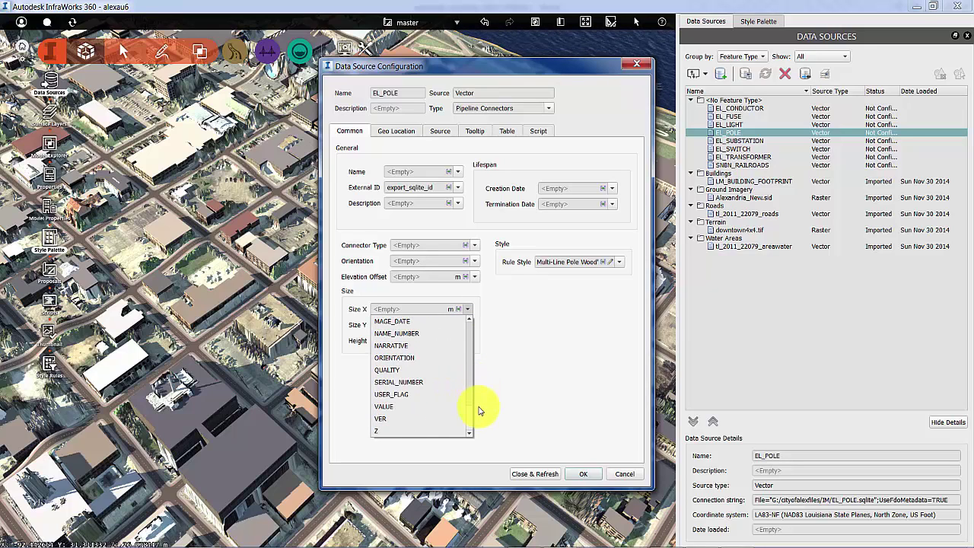
scroll(460, 339, up, 15)
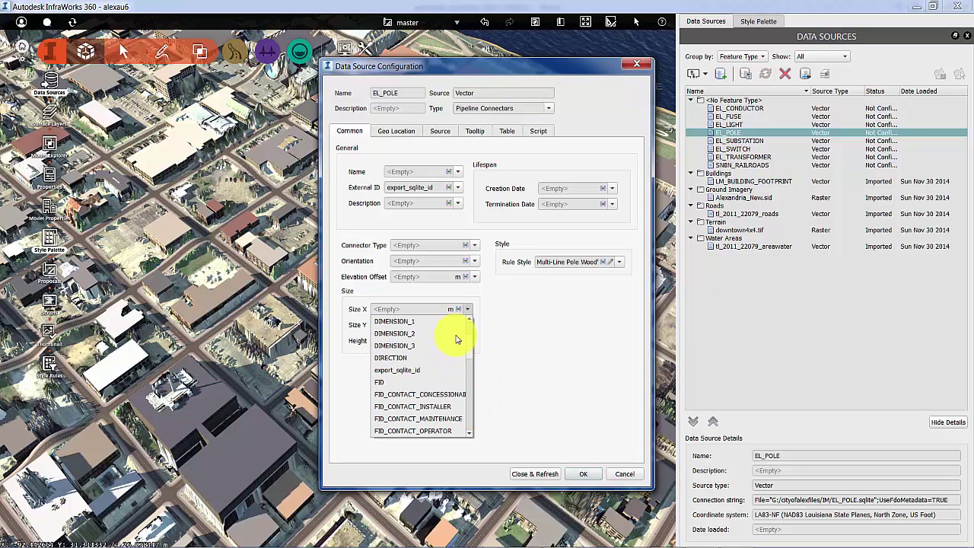
click(518, 332)
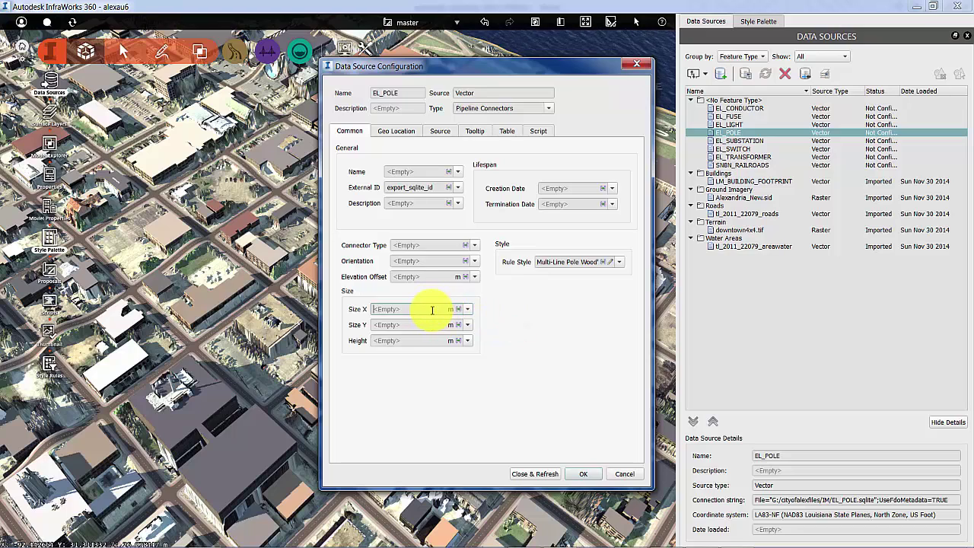
text(35)
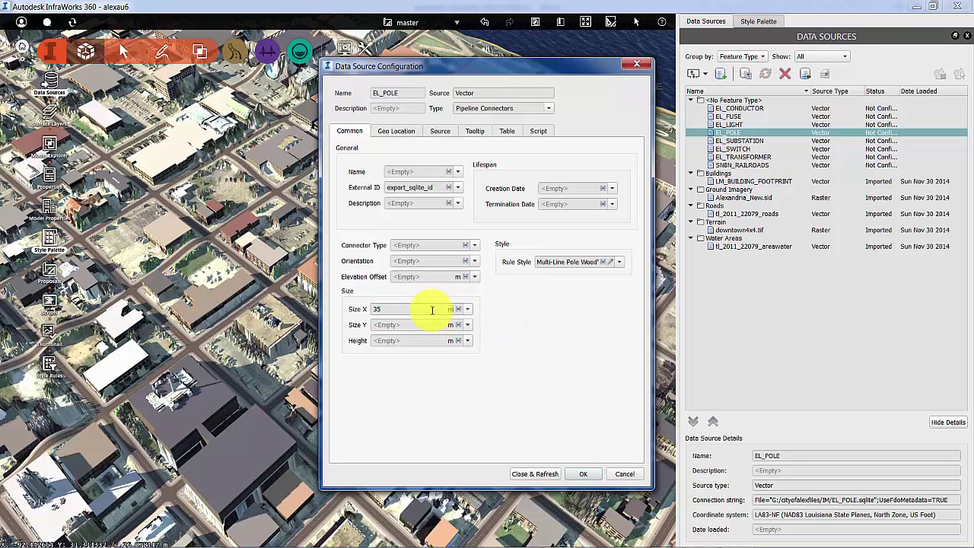
text(ft)
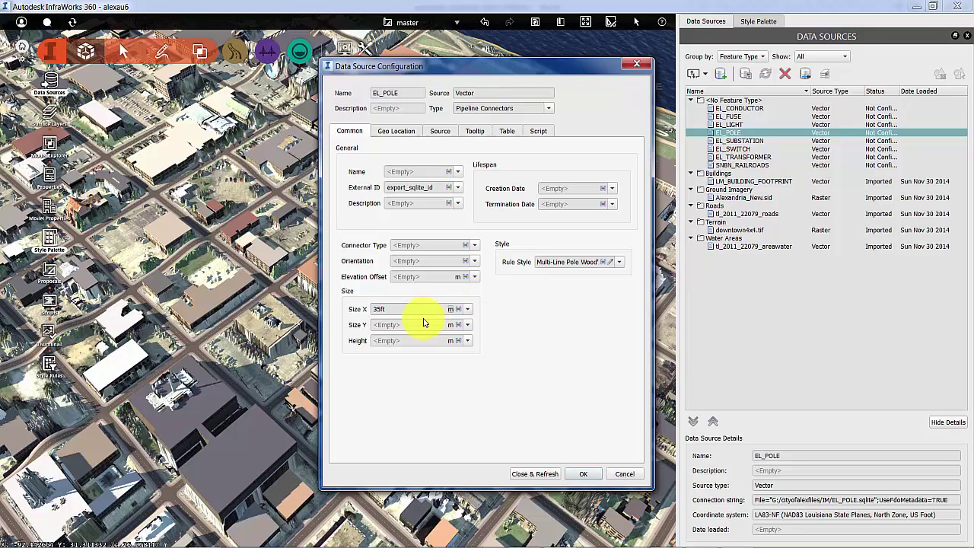
click(450, 310)
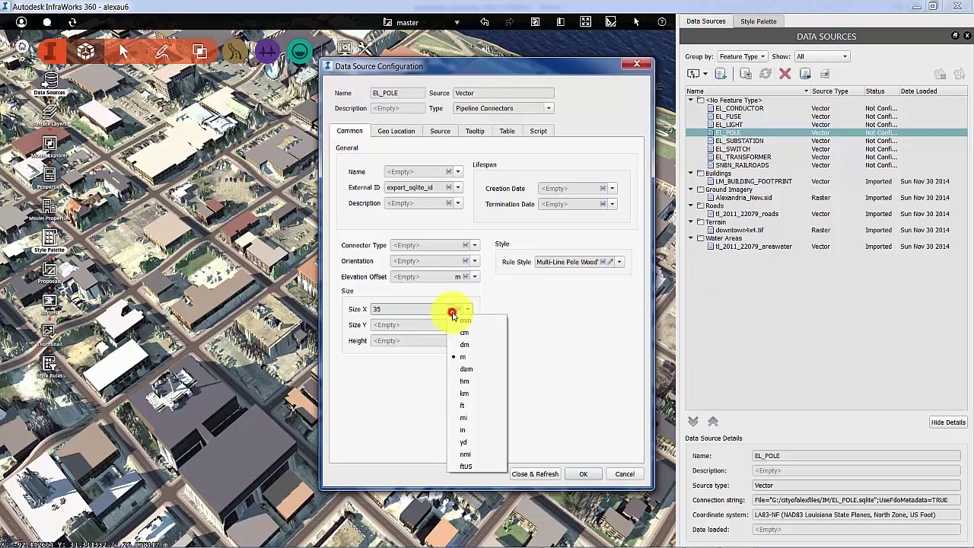
click(456, 405)
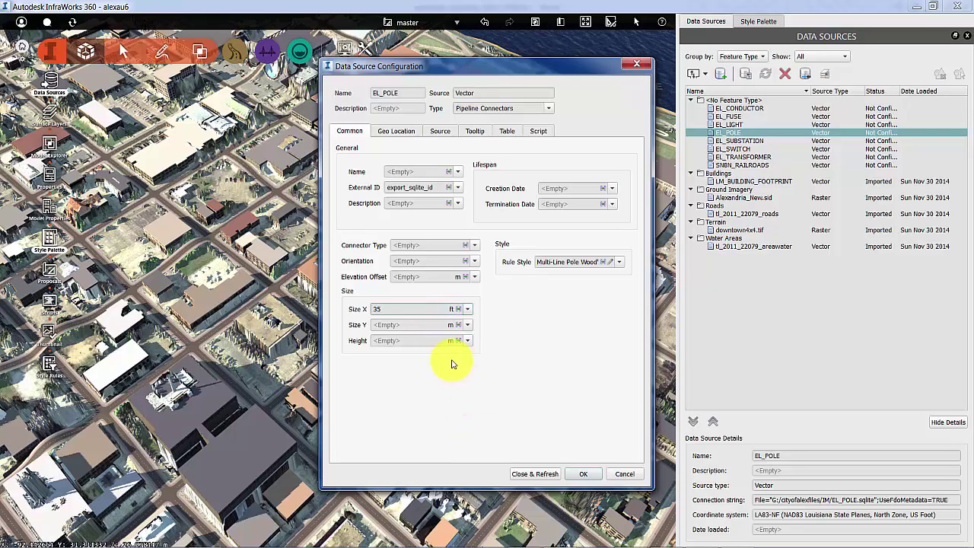
double_click(388, 309)
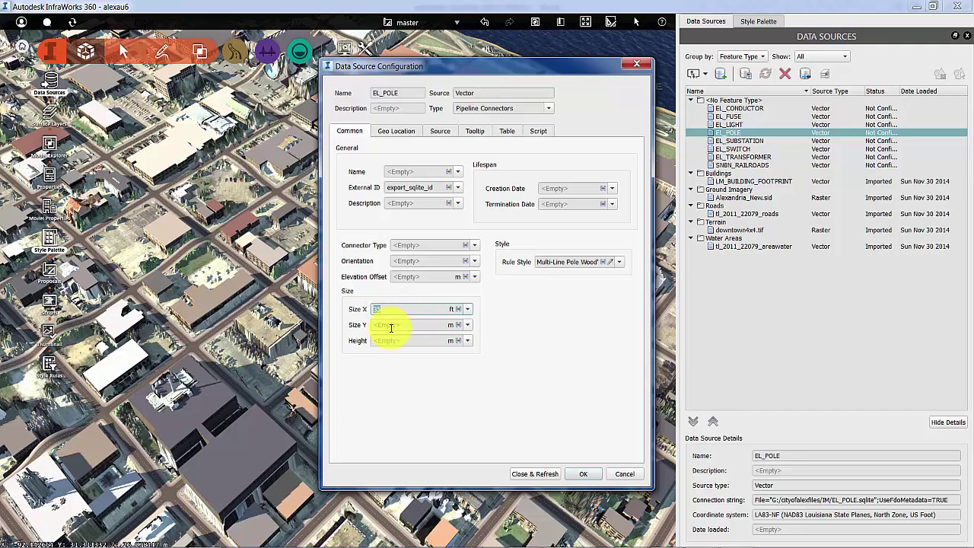
key(BackSpace)
Set the height of the EL_POLE connectors to 35 ft
click(388, 344)
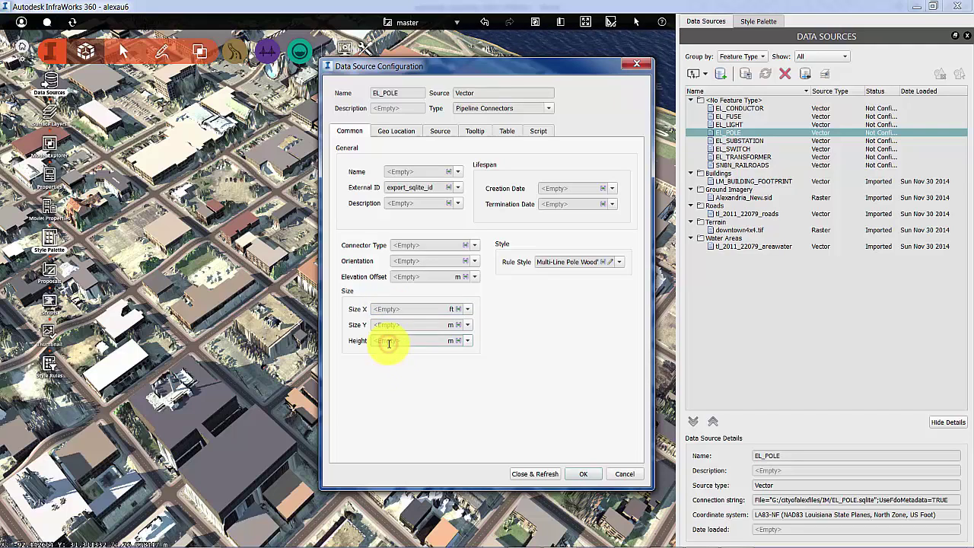
text(35)
click(451, 344)
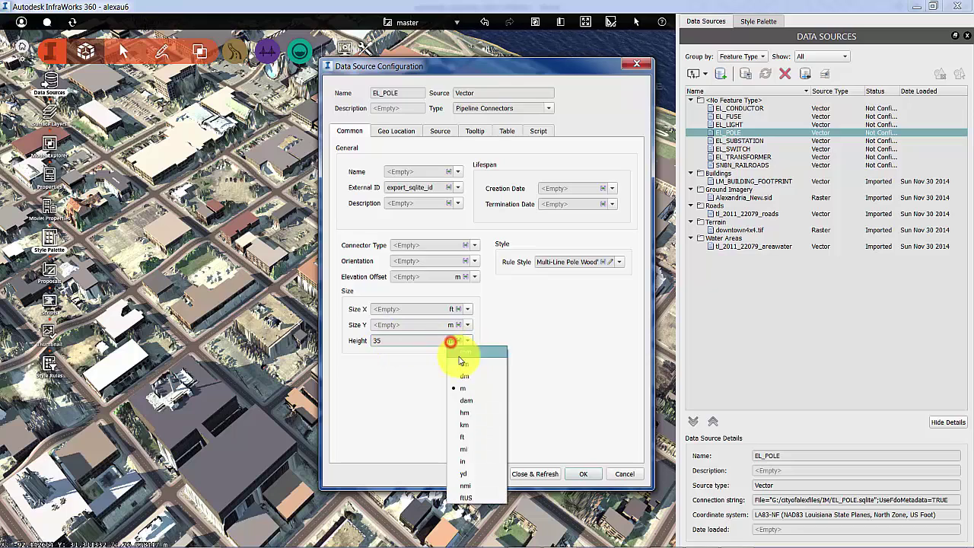
click(463, 430)
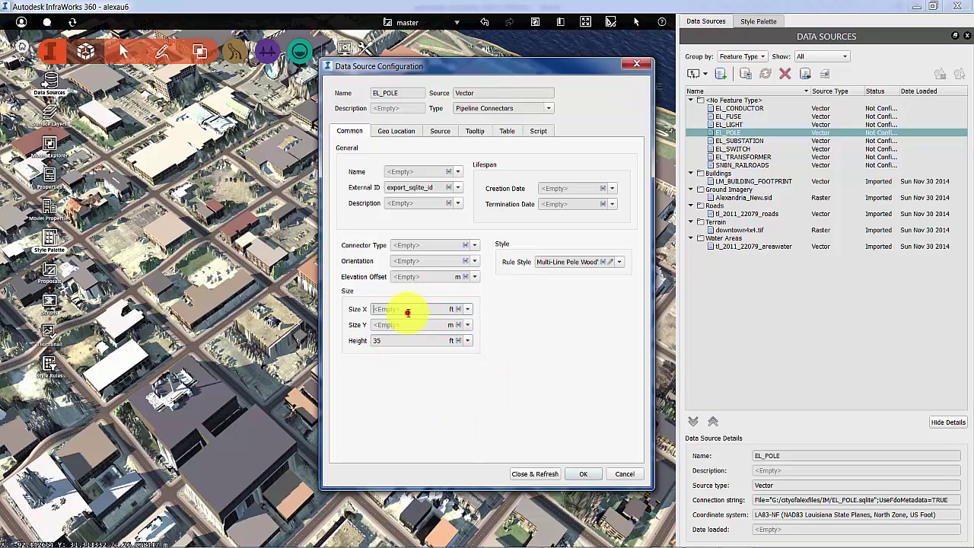
Set both Size X and Size Y of the EL_POLE connectors to 8 in
click(407, 311)
text(8)
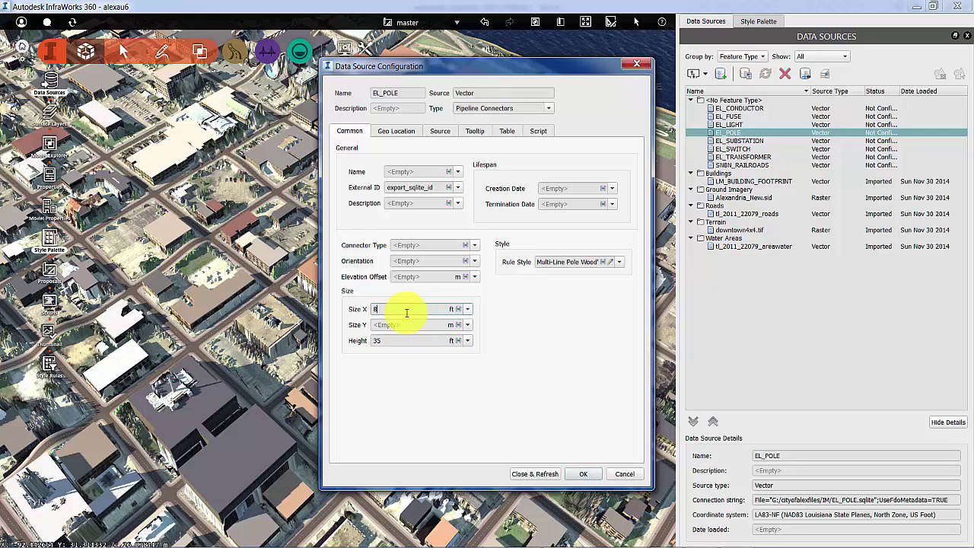
click(449, 310)
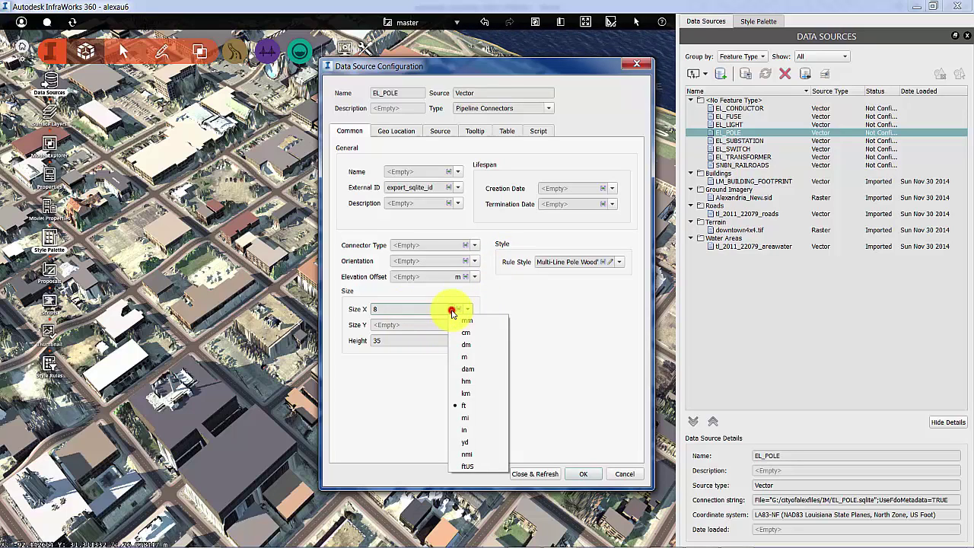
click(464, 425)
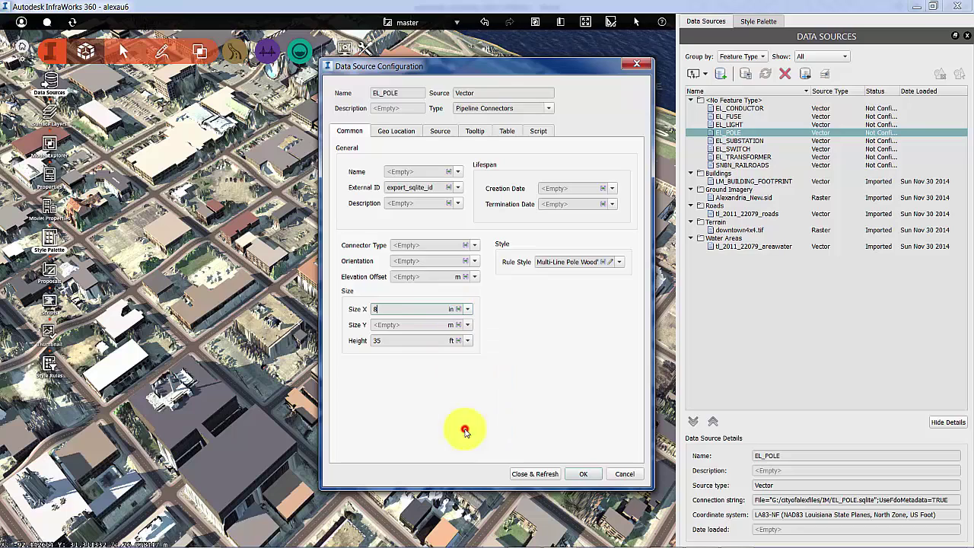
click(394, 323)
text(8)
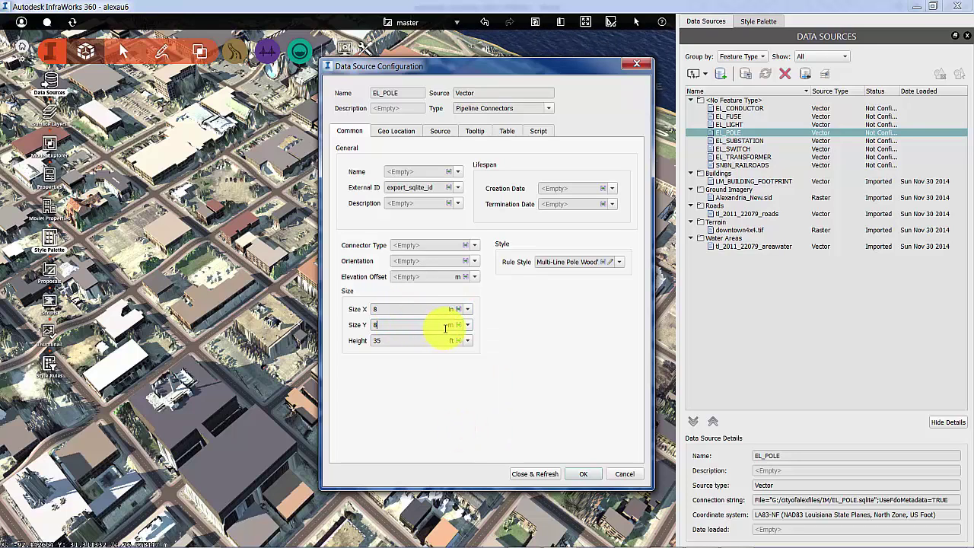
click(449, 325)
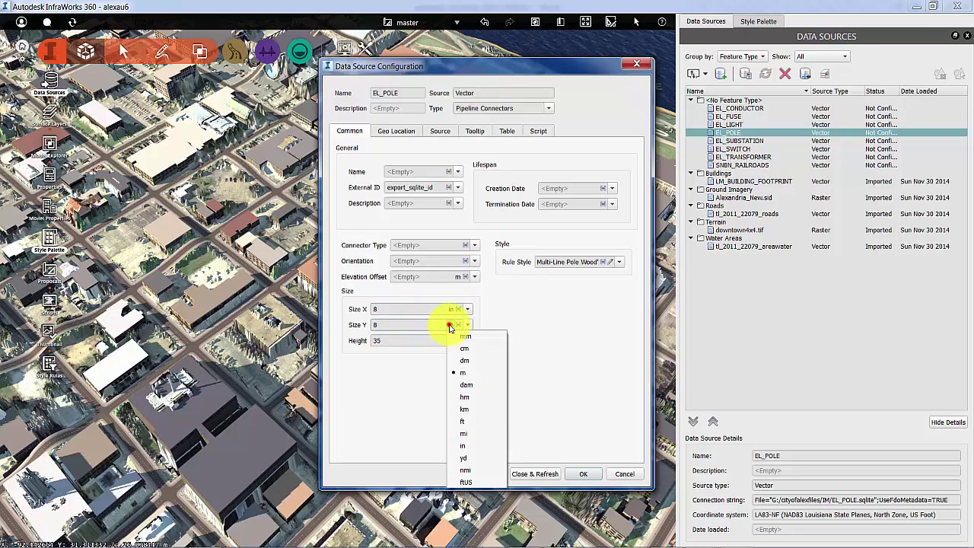
click(462, 446)
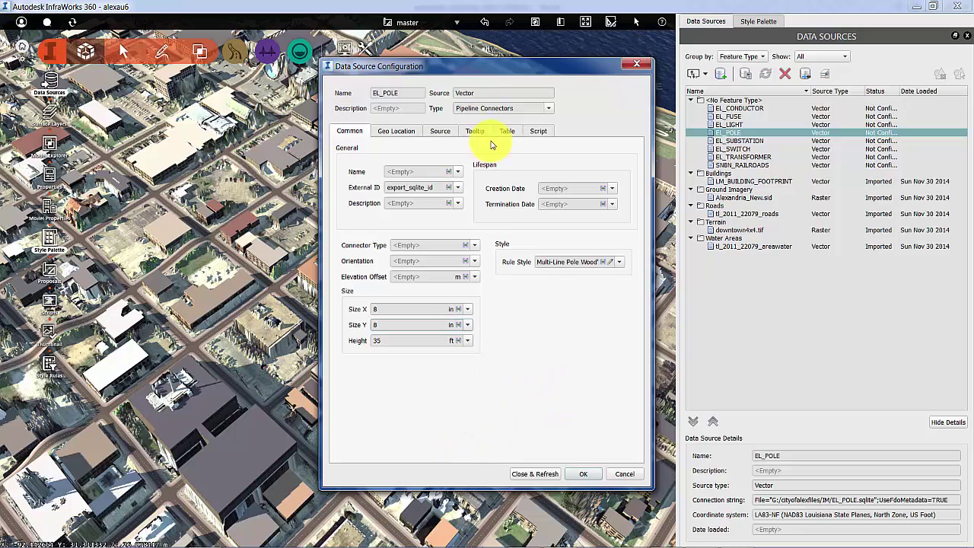
Enable clipping to the model extent for EL_POLE, then close its configuration and refresh the data source
click(412, 134)
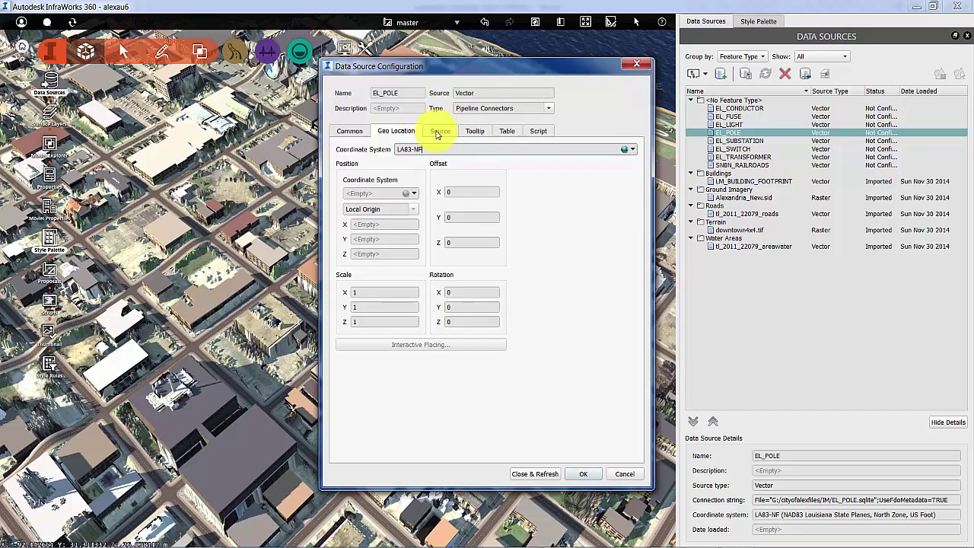
click(436, 133)
click(344, 217)
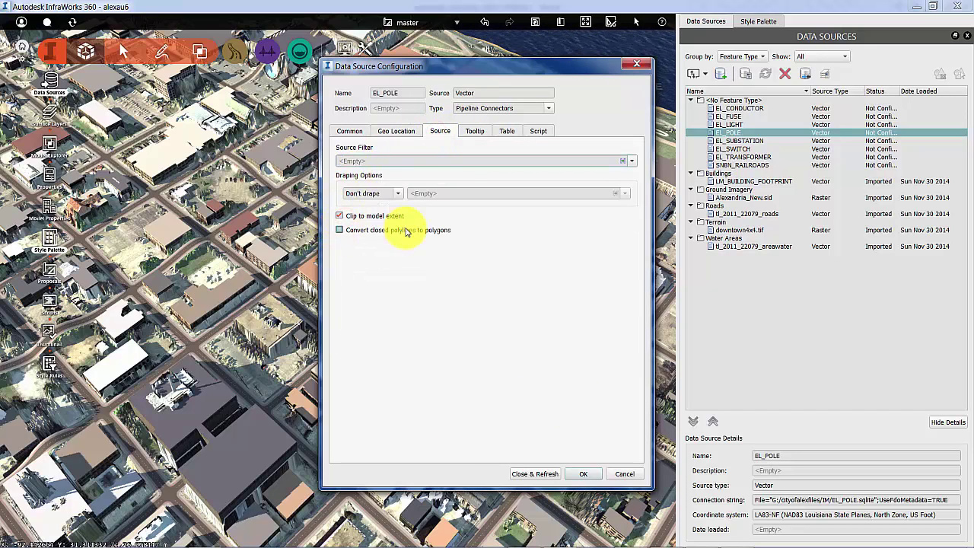
click(390, 131)
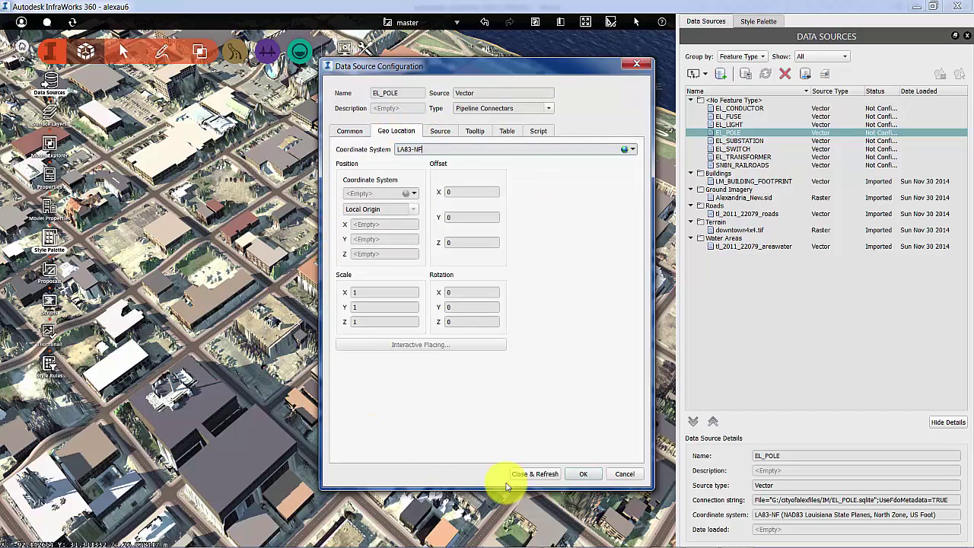
click(349, 132)
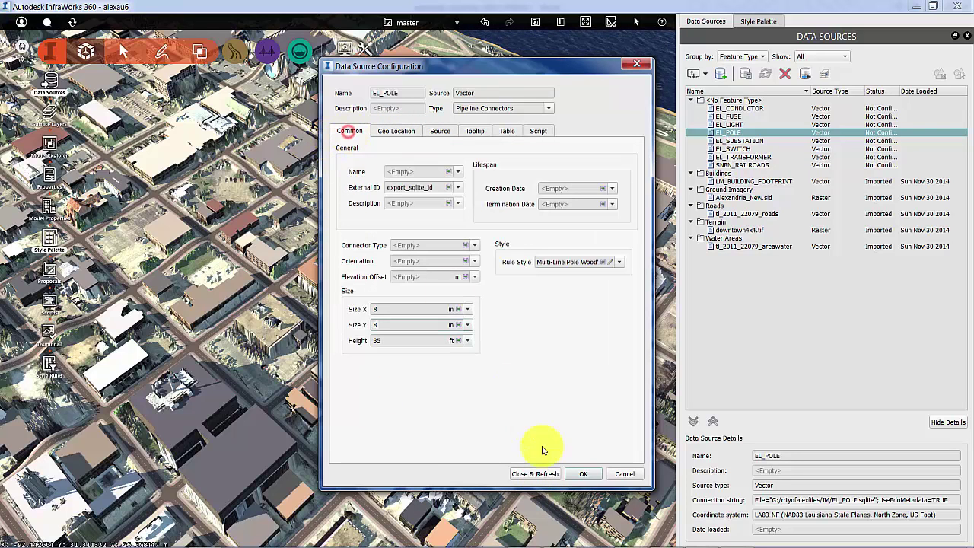
click(534, 474)
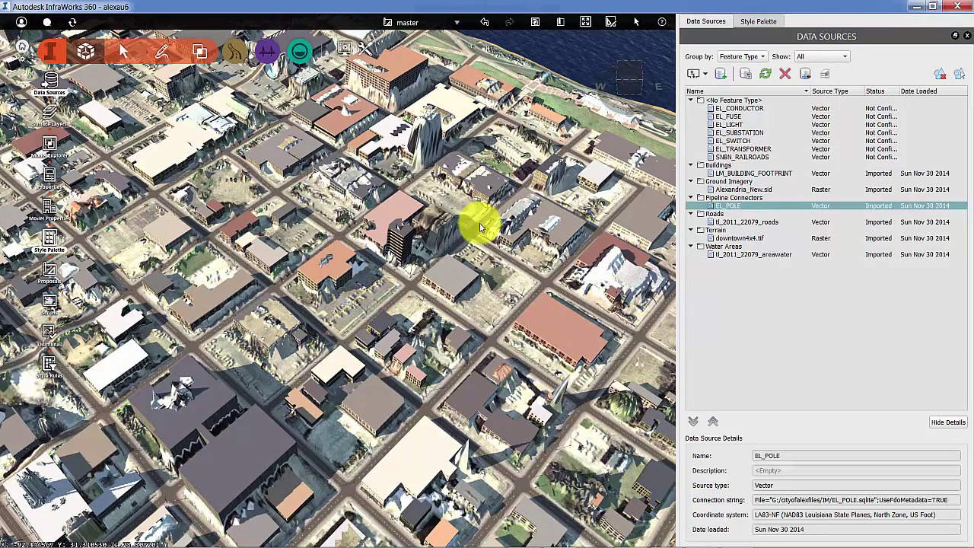
Examine the imported utility poles along the streets and around the building blocks in the city model
scroll(460, 220, up, 2)
scroll(462, 221, up, 5)
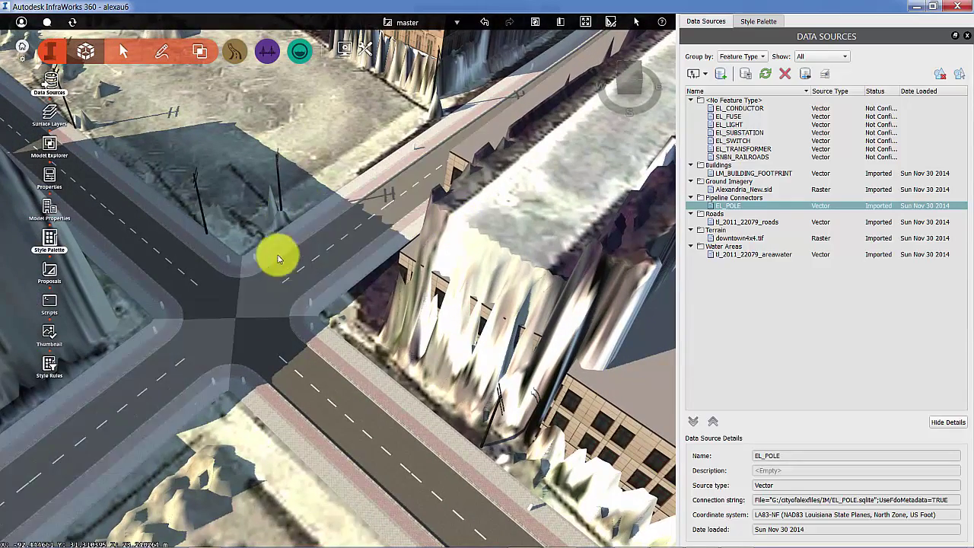
scroll(267, 257, down, 3)
scroll(307, 339, down, 5)
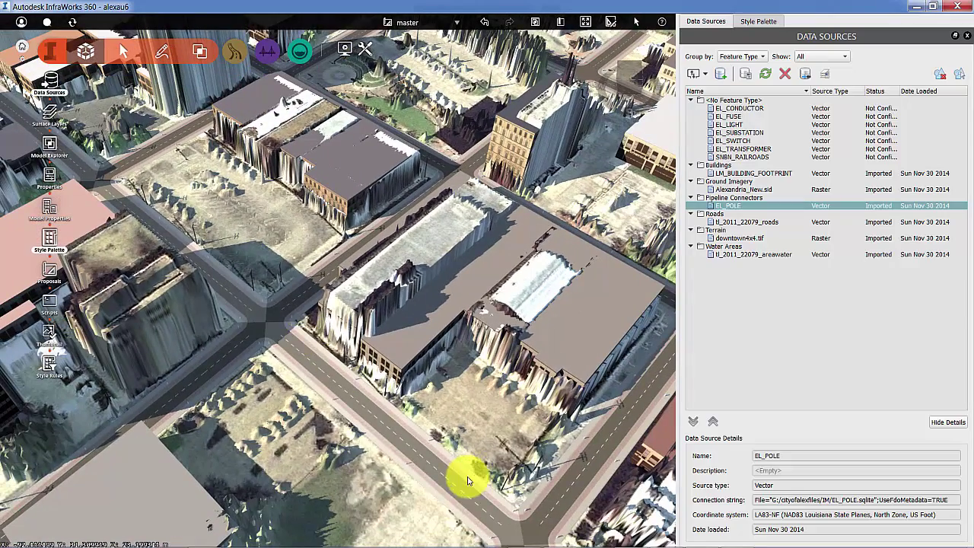
scroll(539, 467, down, 2)
scroll(522, 478, up, 5)
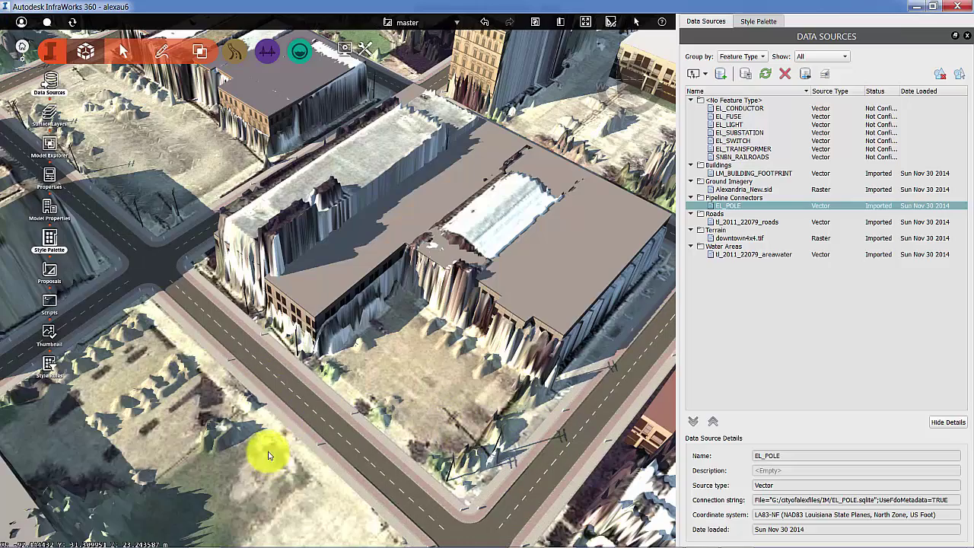
scroll(311, 430, down, 5)
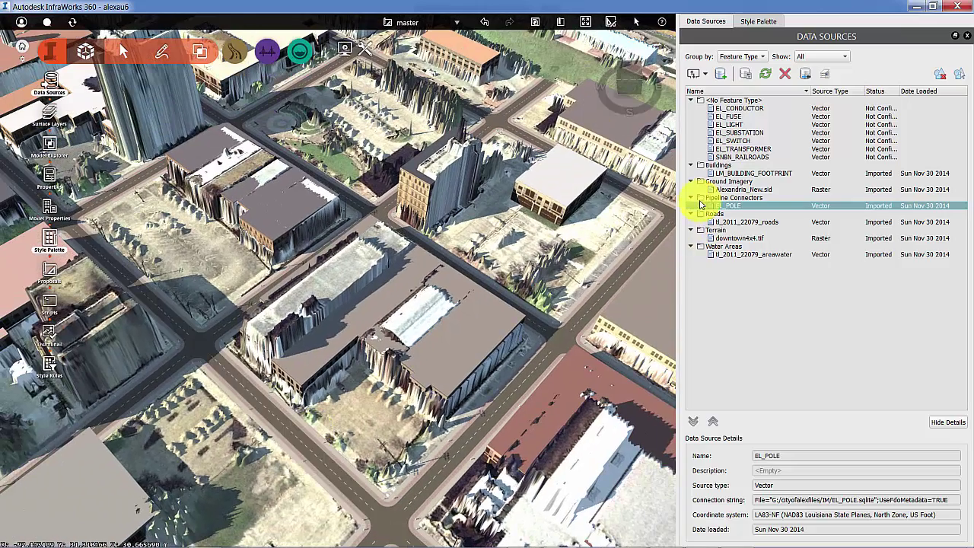
Configure the EL_CONDUCTOR data source as type Pipelines and assign the Metal Pipe style as its rule style
click(724, 108)
double_click(723, 109)
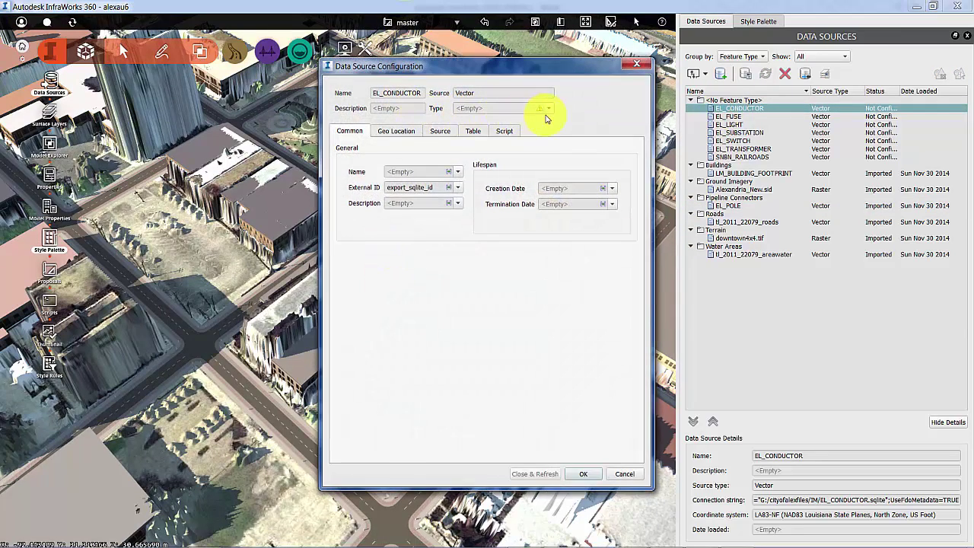
click(548, 109)
click(487, 208)
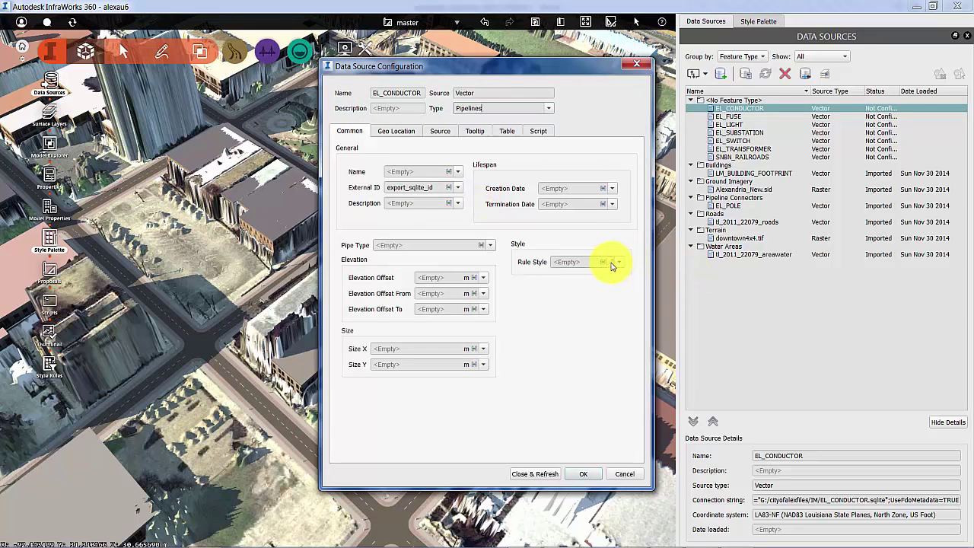
click(612, 263)
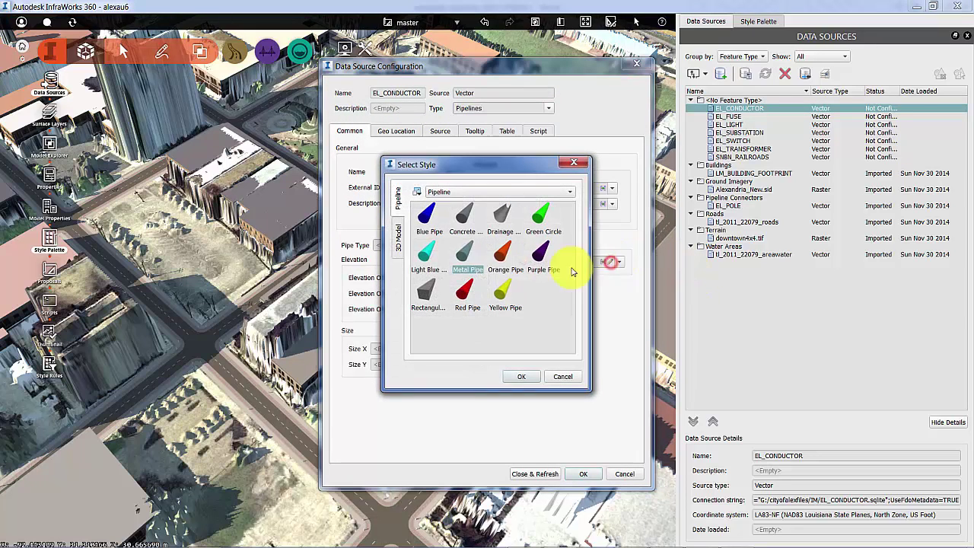
click(522, 380)
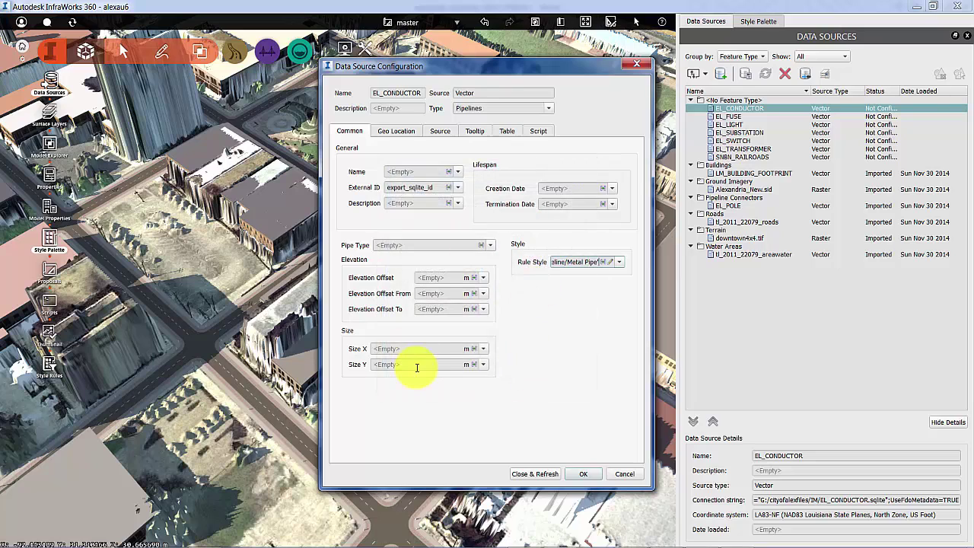
Set the EL_CONDUCTOR elevation offset to 28 ft and its Size X and Size Y to 3 in
click(469, 278)
click(480, 370)
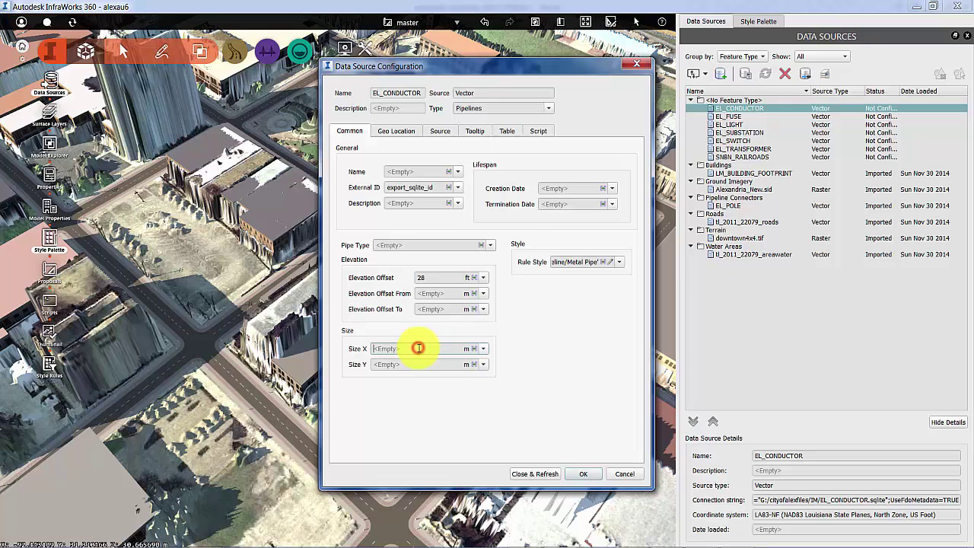
click(467, 349)
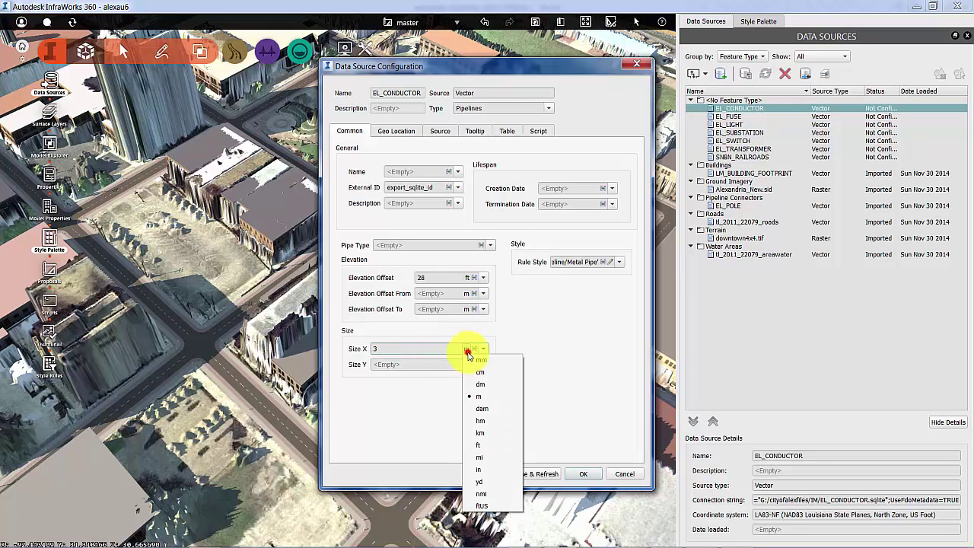
click(479, 476)
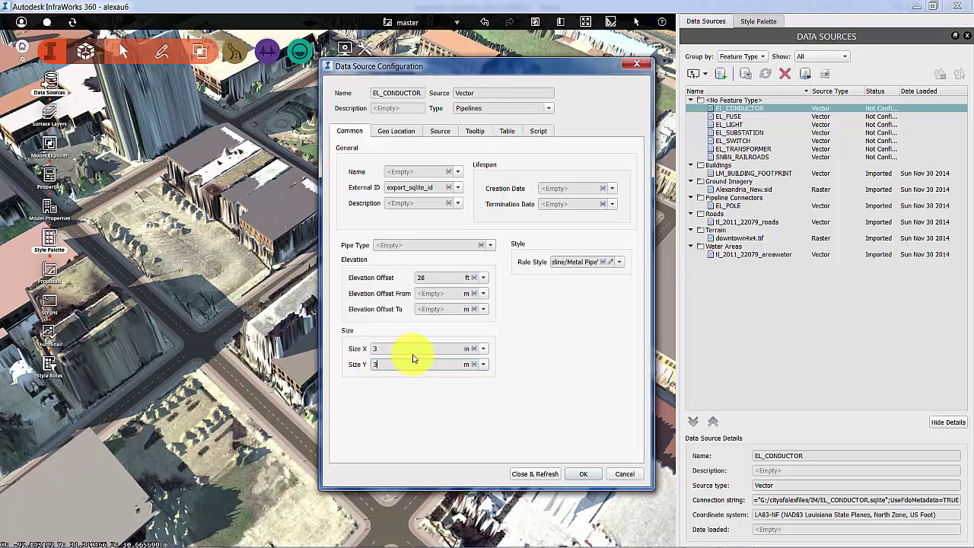
click(467, 369)
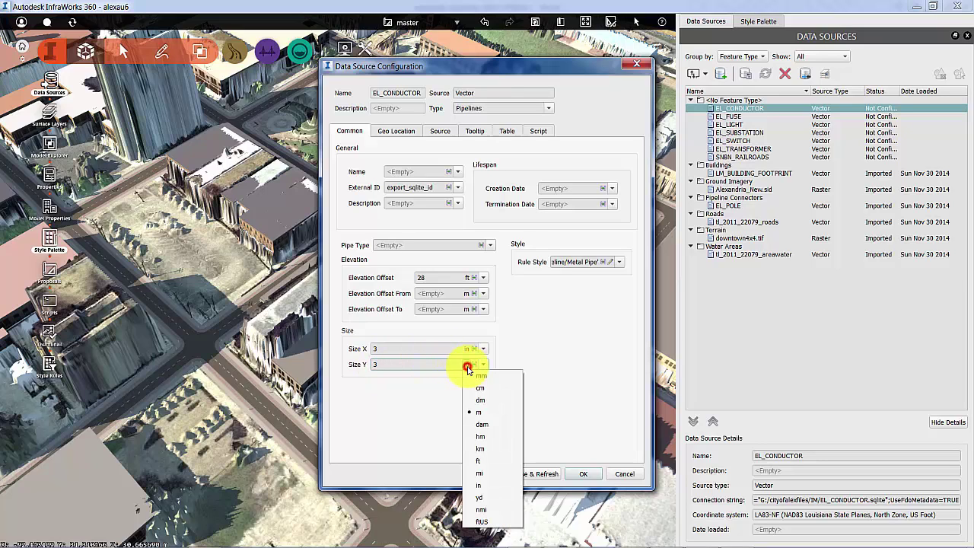
click(480, 485)
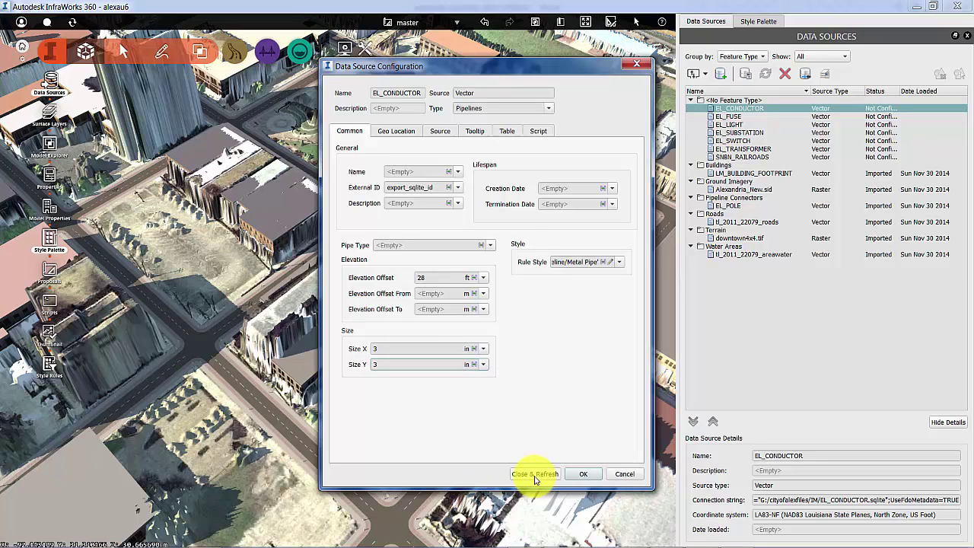
Enable clipping to the model extent for EL_CONDUCTOR, then close its configuration and refresh the data source
click(405, 135)
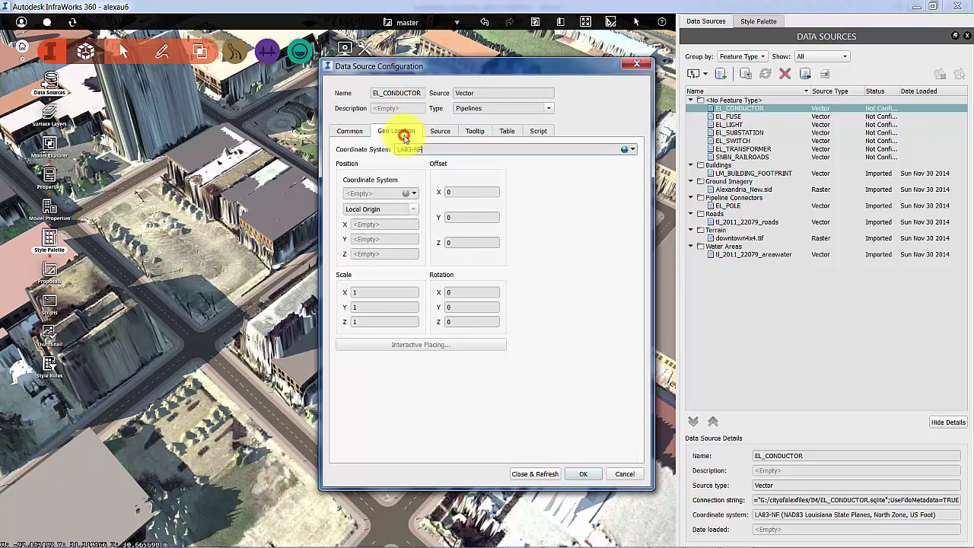
click(440, 131)
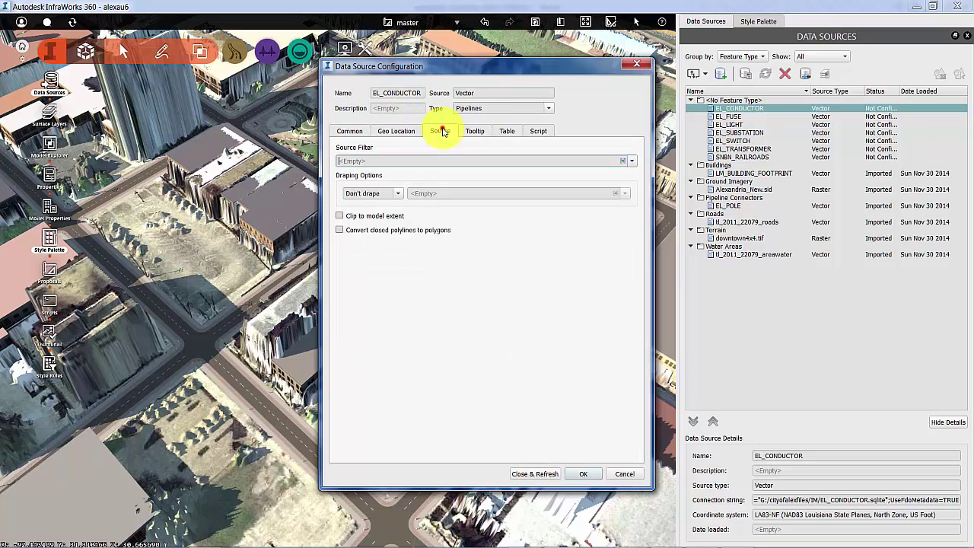
click(341, 218)
click(528, 472)
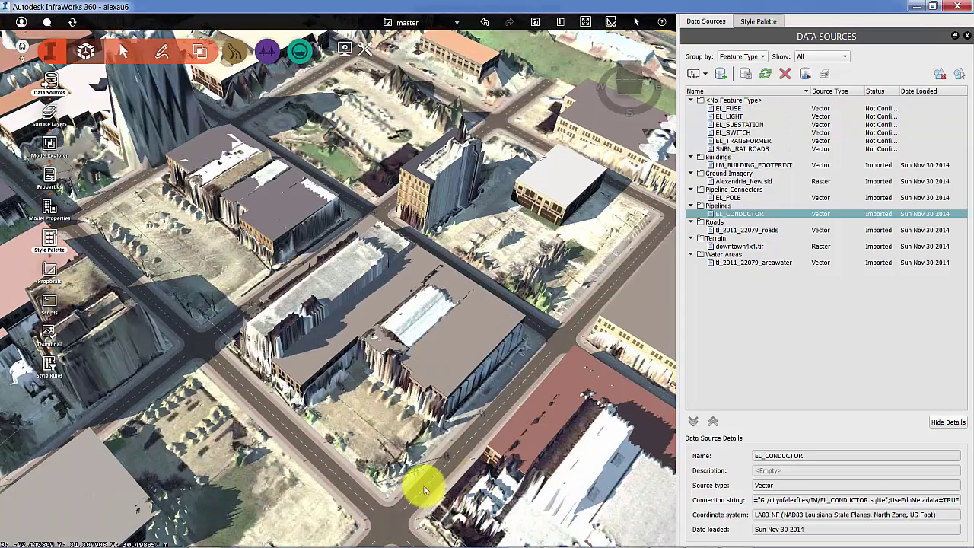
Examine how the imported conductor lines run between the poles at the street corners and beside the buildings
scroll(382, 493, up, 10)
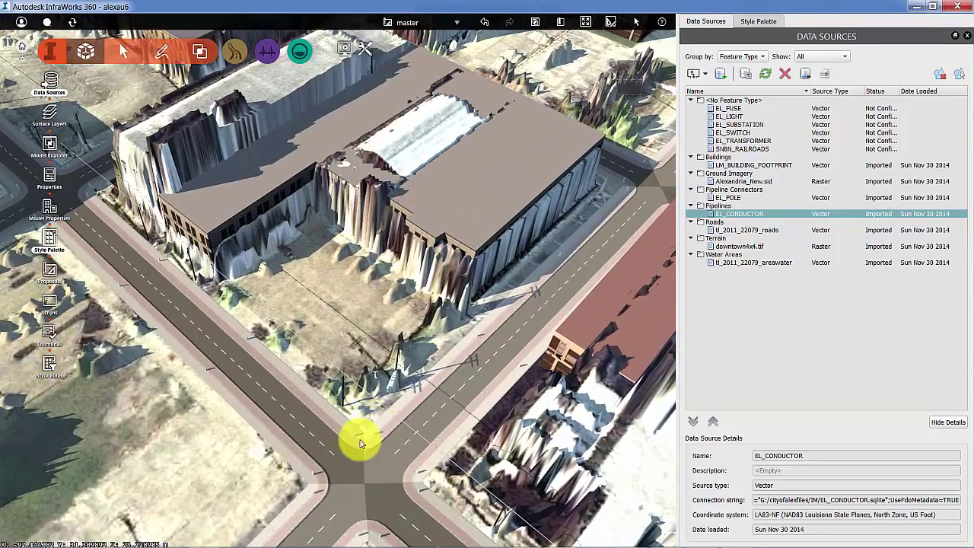
scroll(352, 386, up, 6)
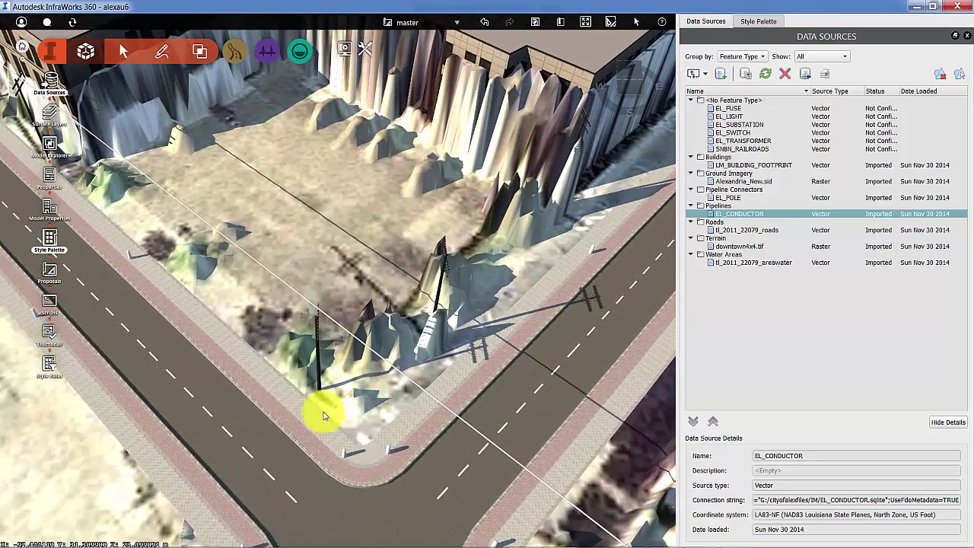
middle_drag(320, 426, 413, 406)
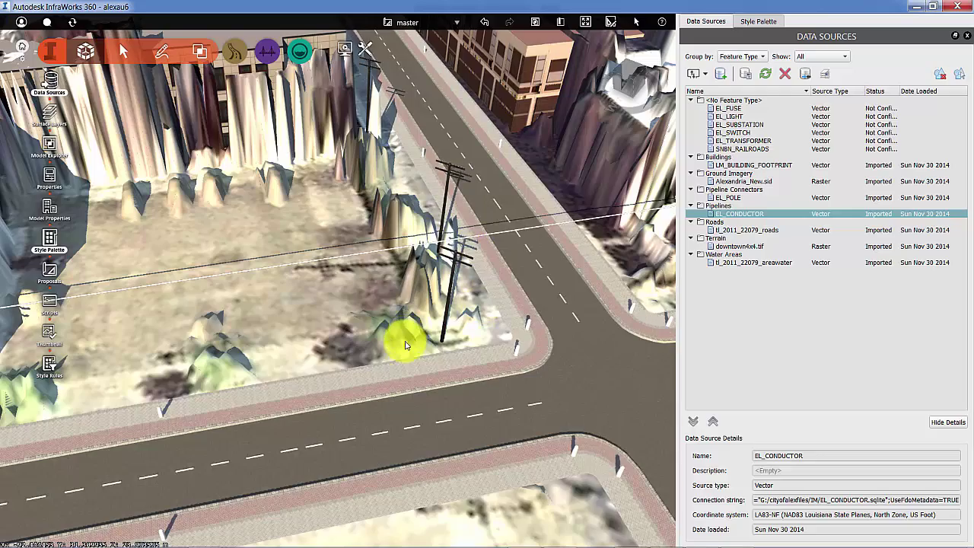
scroll(218, 370, down, 2)
middle_drag(174, 373, 354, 373)
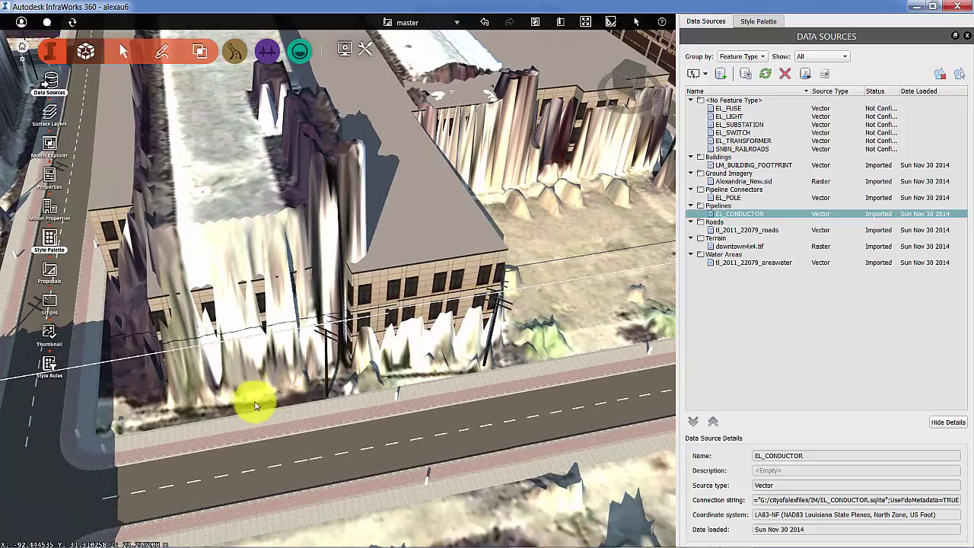
middle_drag(254, 400, 522, 375)
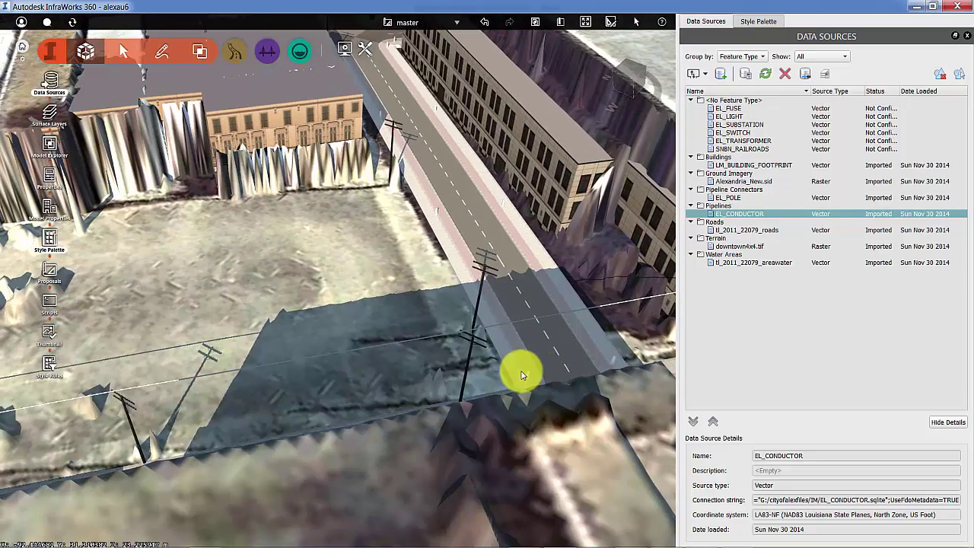